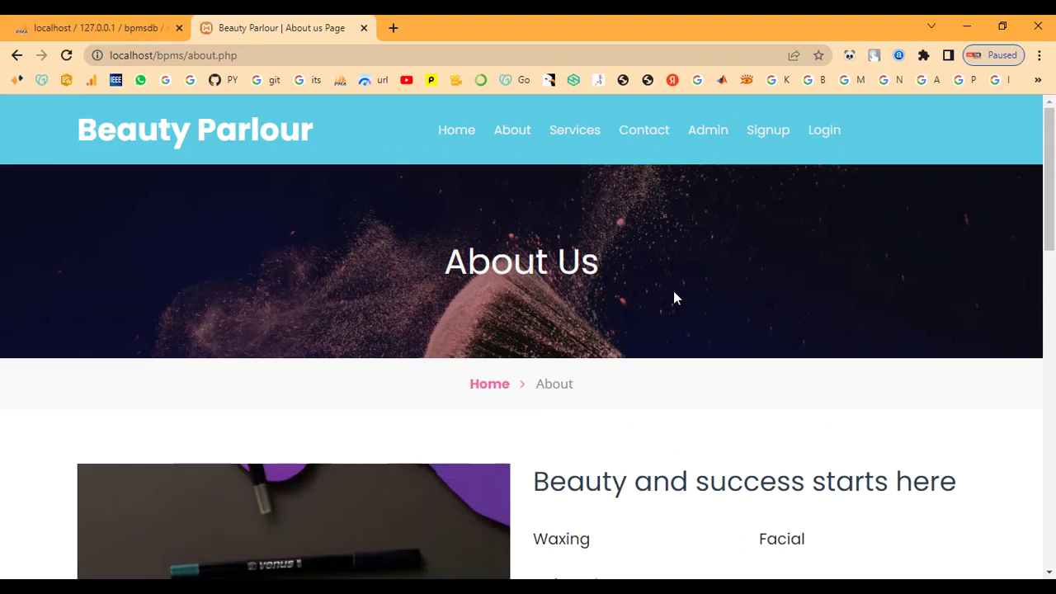
Scroll the About Us page down to the footer and back up to the top.
scroll(673, 298, down, 3)
scroll(672, 297, down, 6)
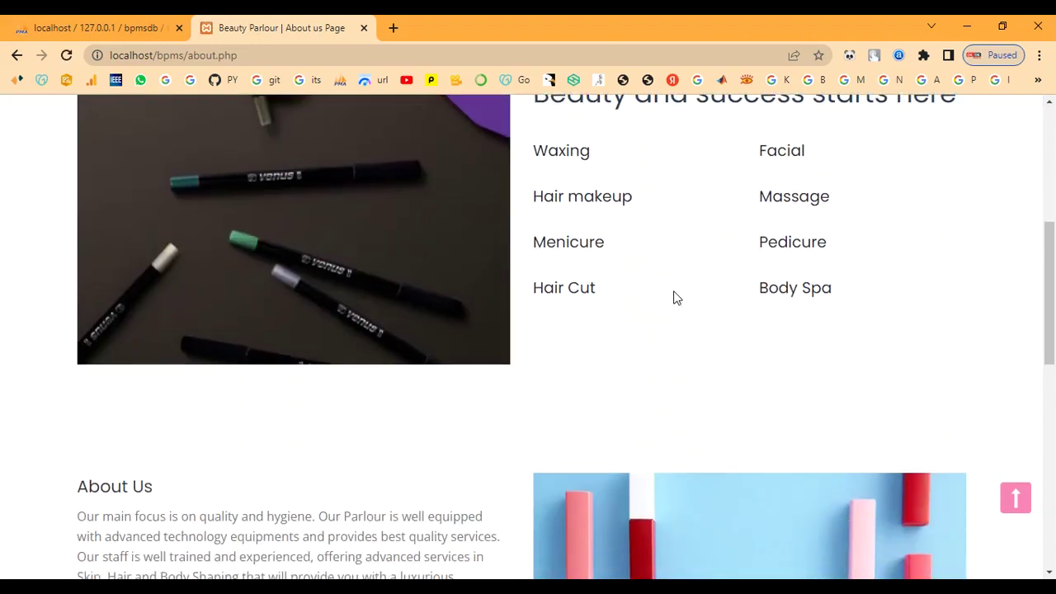
scroll(673, 298, down, 4)
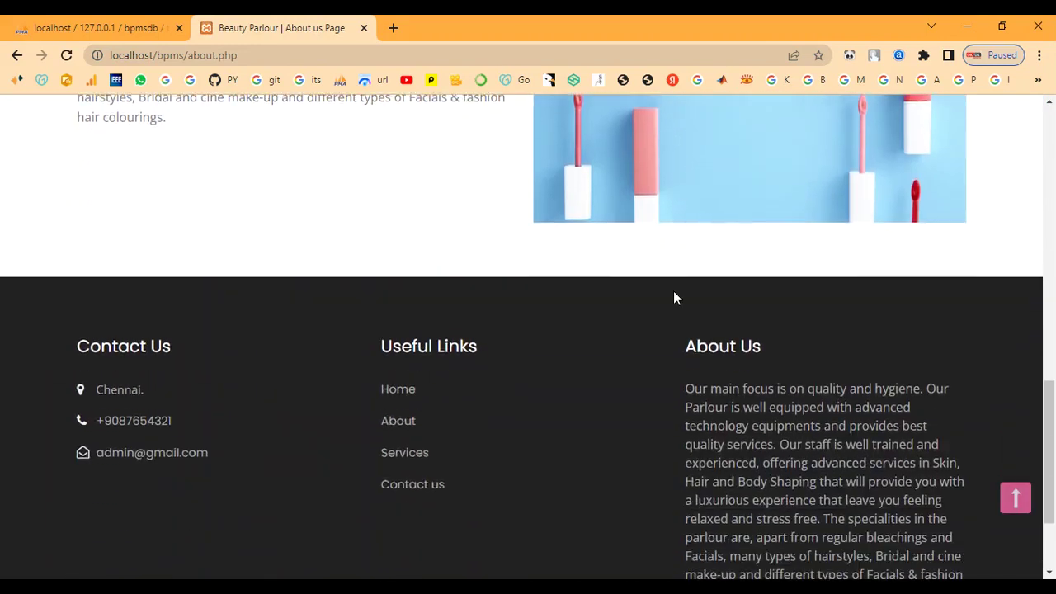
scroll(673, 297, up, 13)
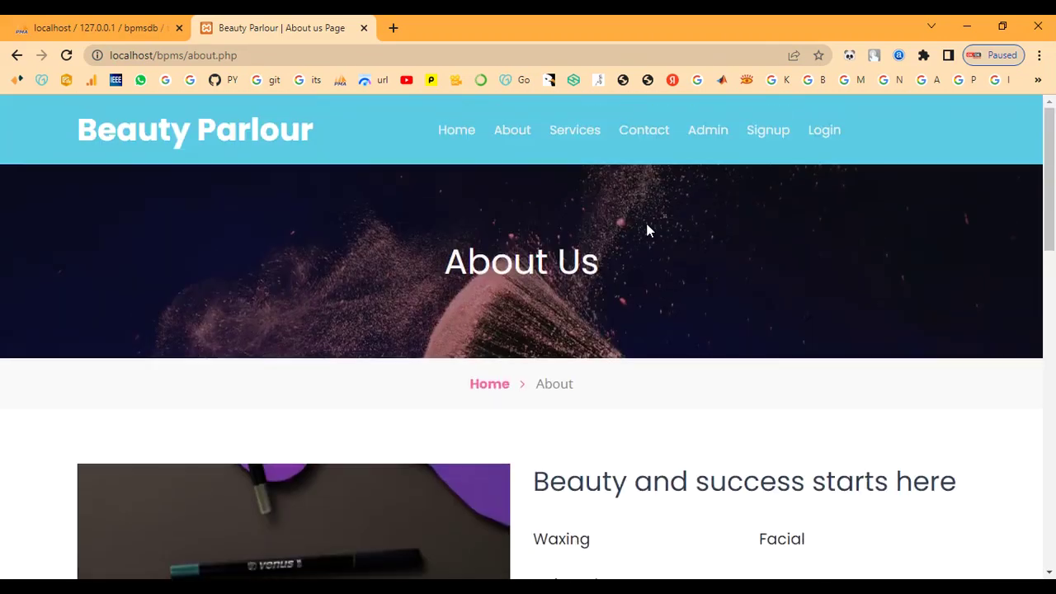
Browse the service cards on the Services page, scrolling down and back up.
click(585, 135)
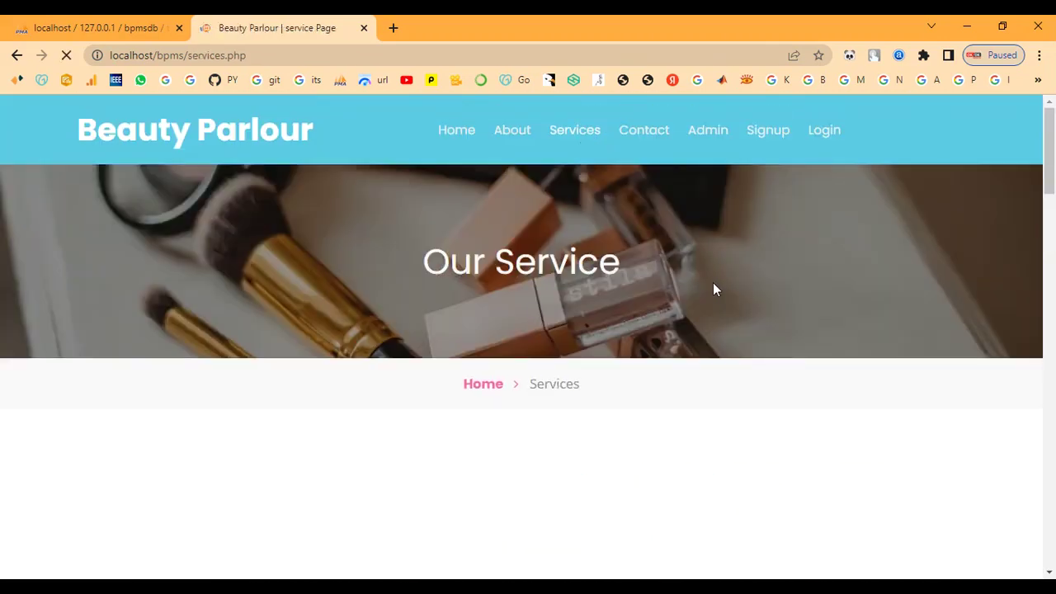
scroll(714, 288, down, 3)
scroll(715, 288, down, 1)
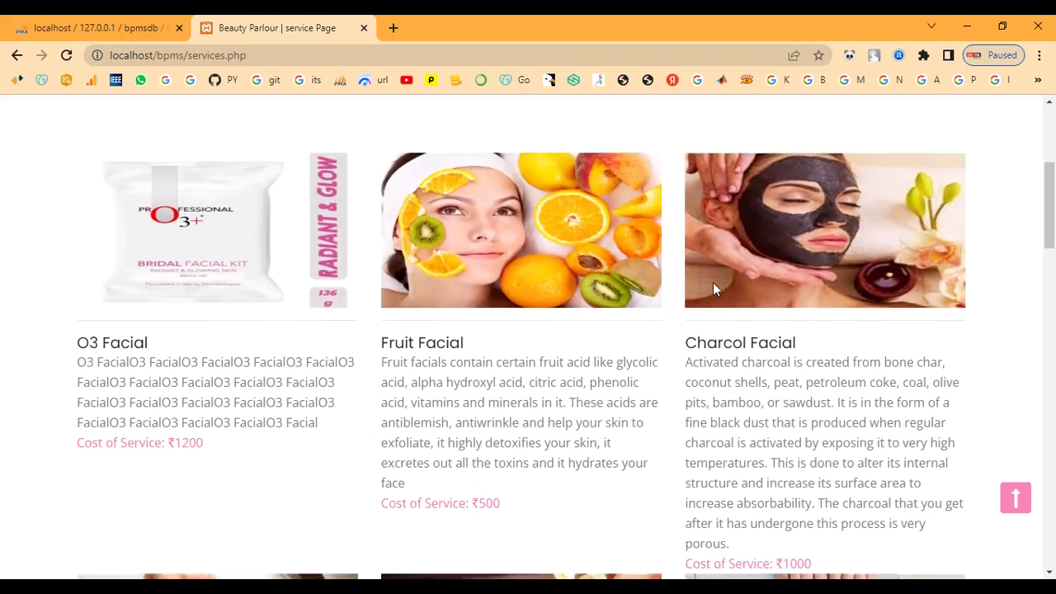
scroll(713, 282, down, 4)
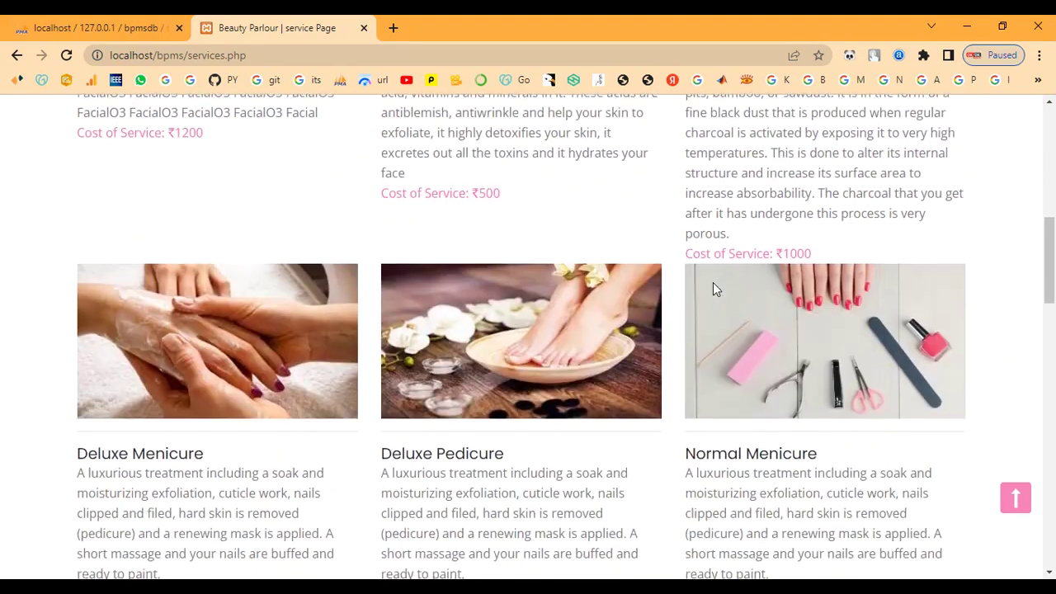
scroll(712, 282, down, 1)
scroll(713, 282, down, 4)
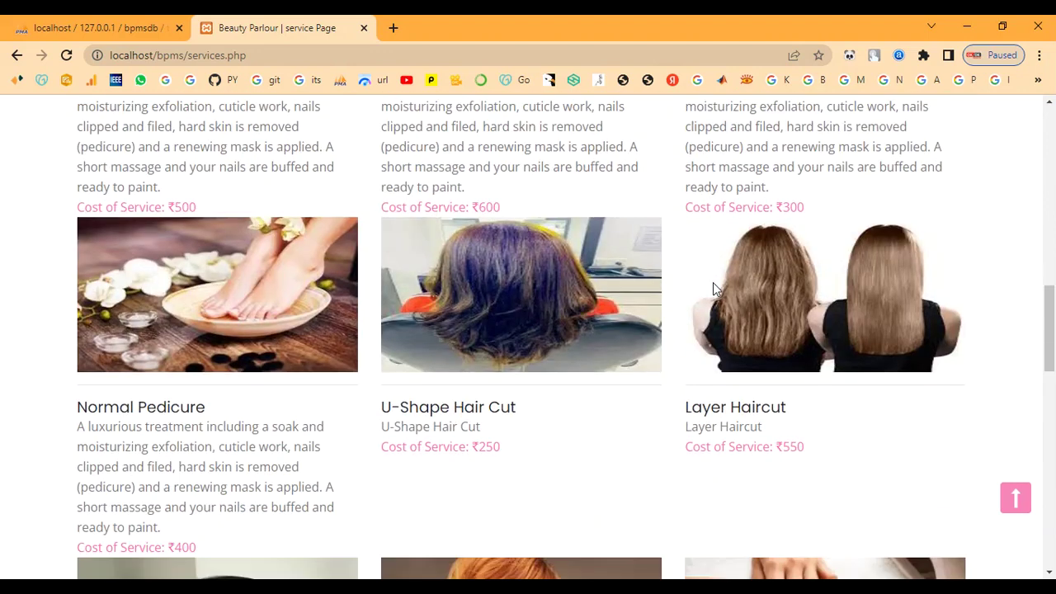
scroll(712, 282, down, 6)
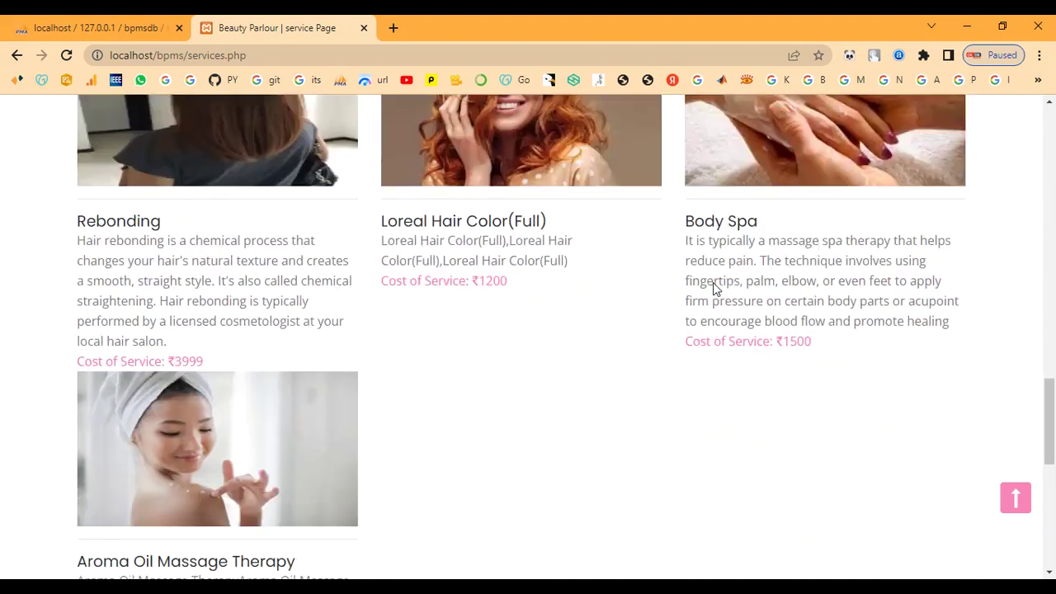
scroll(712, 282, down, 4)
scroll(712, 282, up, 3)
scroll(713, 282, up, 15)
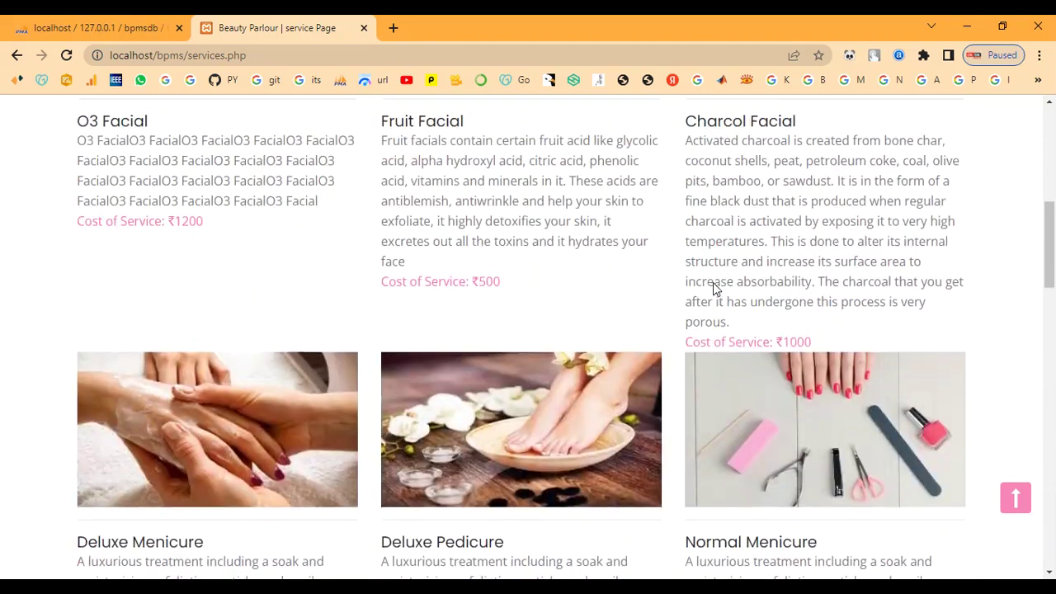
scroll(712, 282, up, 6)
Look over the Contact Us page, then go to the admin sign-in page.
click(639, 129)
scroll(657, 320, down, 3)
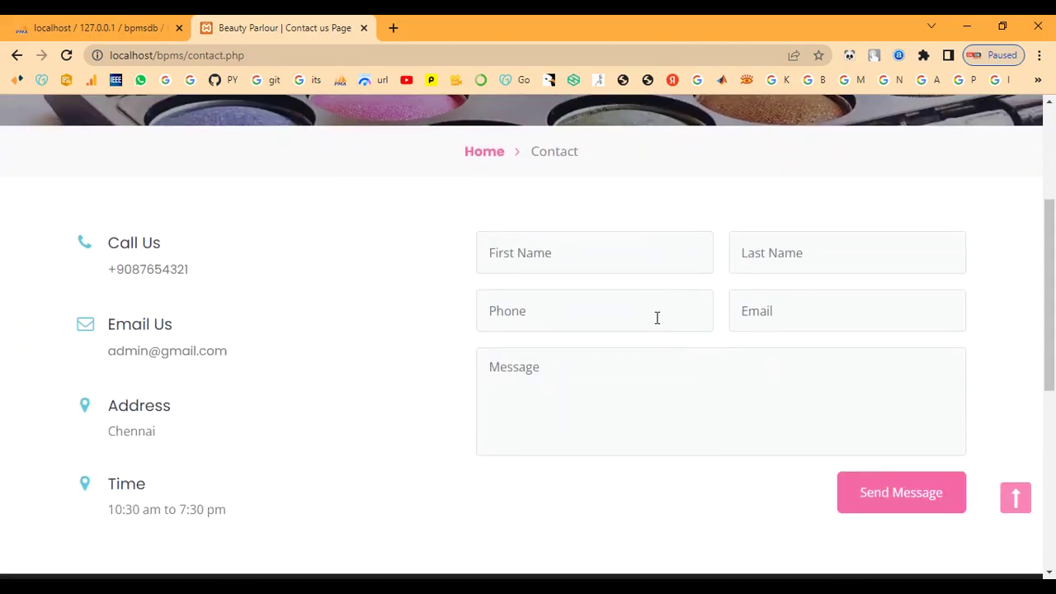
scroll(657, 318, down, 5)
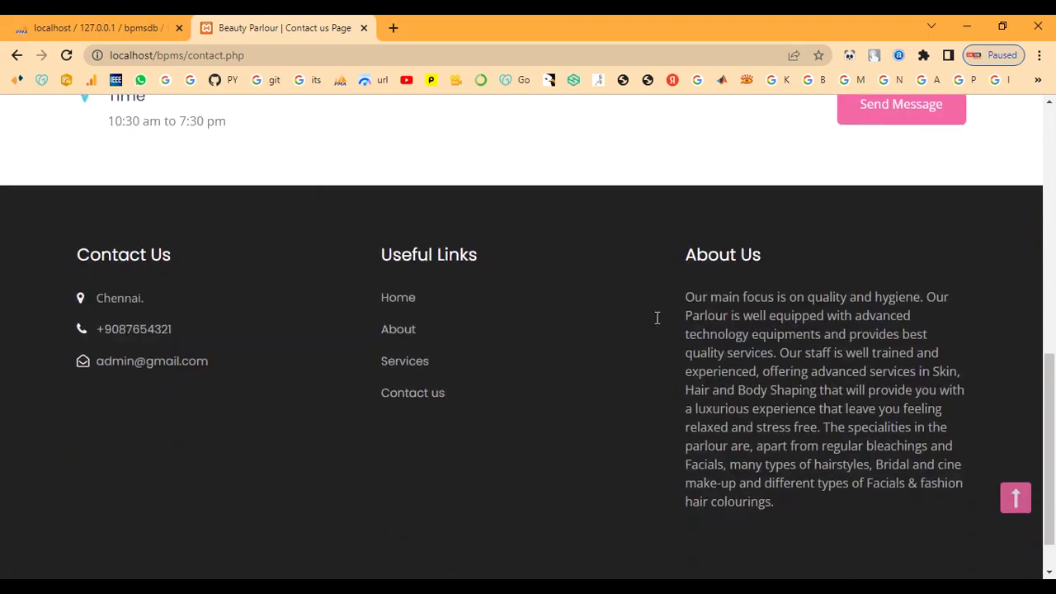
scroll(657, 317, up, 8)
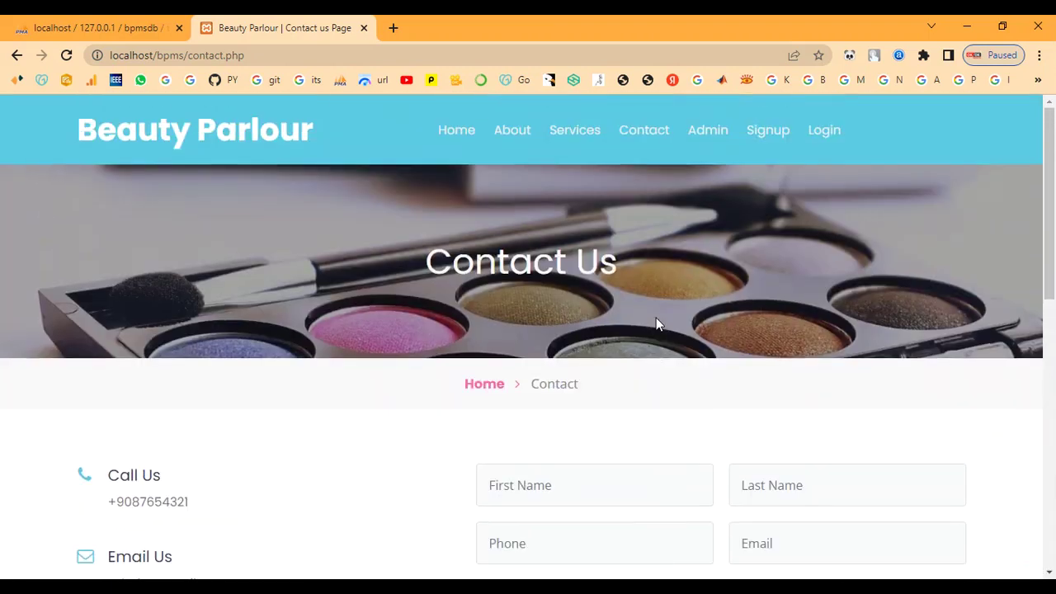
click(710, 132)
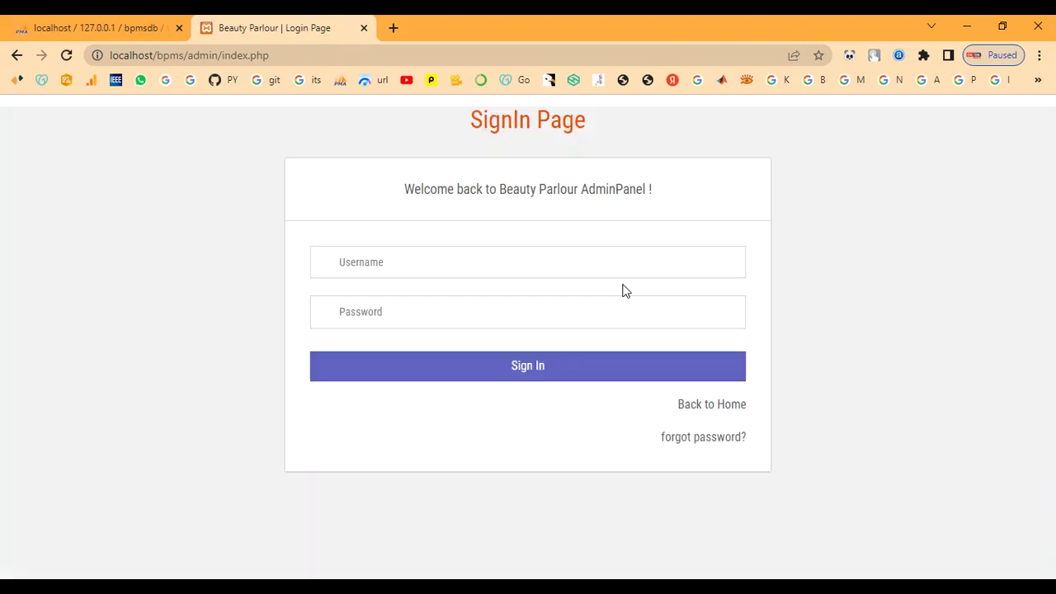
Sign in as admin and decline Chrome's offer to save the password.
click(499, 264)
text(ad)
text(T)
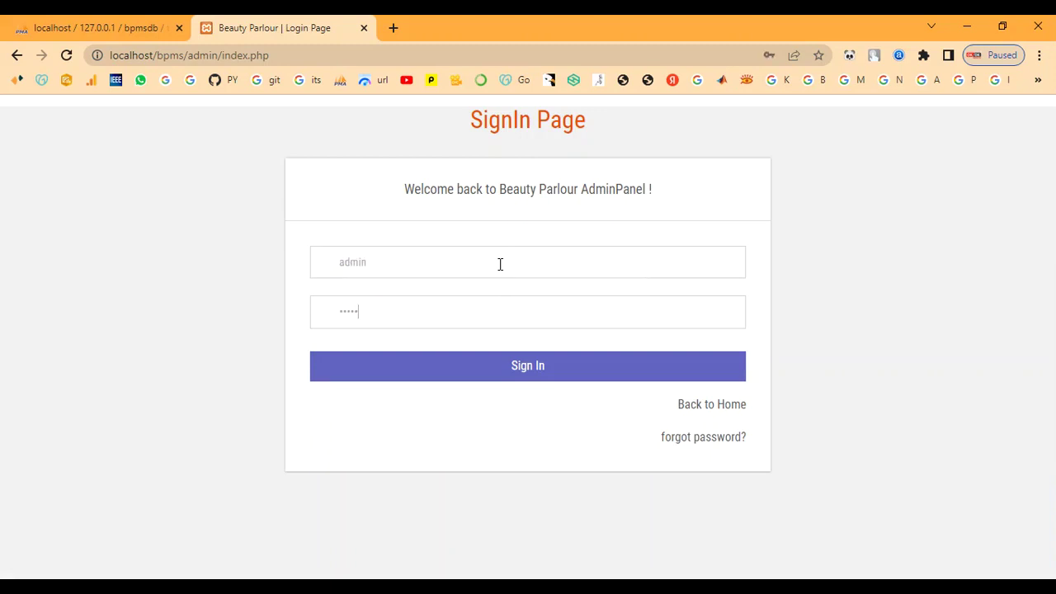
click(462, 365)
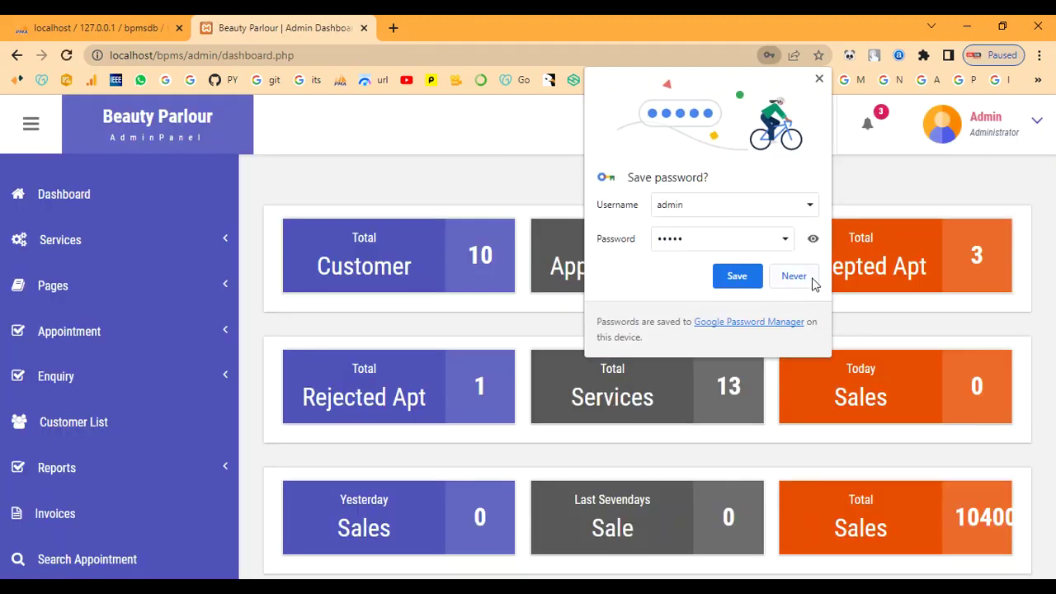
click(790, 279)
Review the 13 services in Manage Services, then return to the empty Add Services form.
click(89, 249)
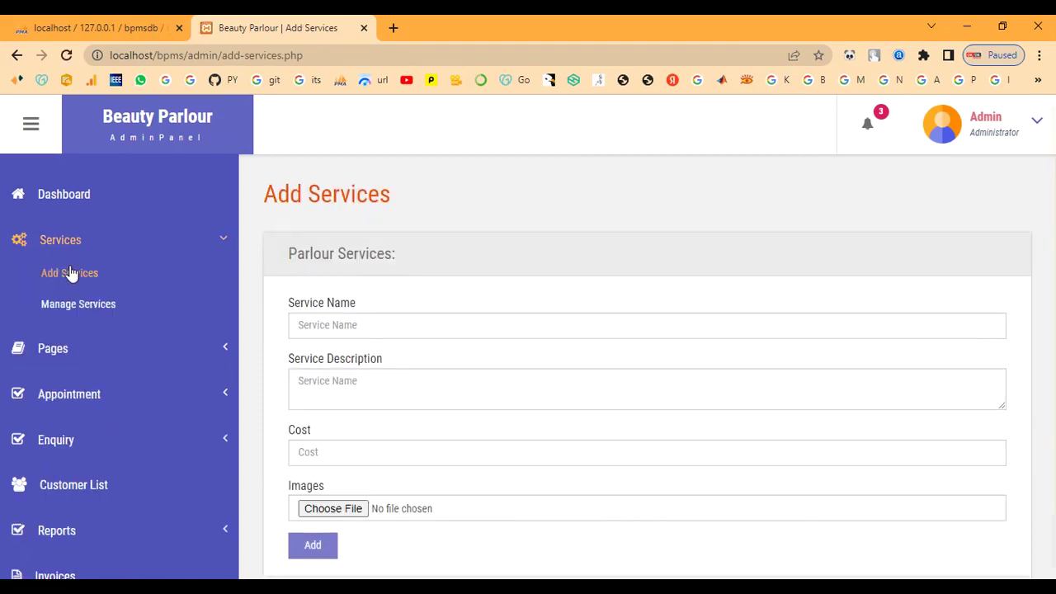
click(81, 304)
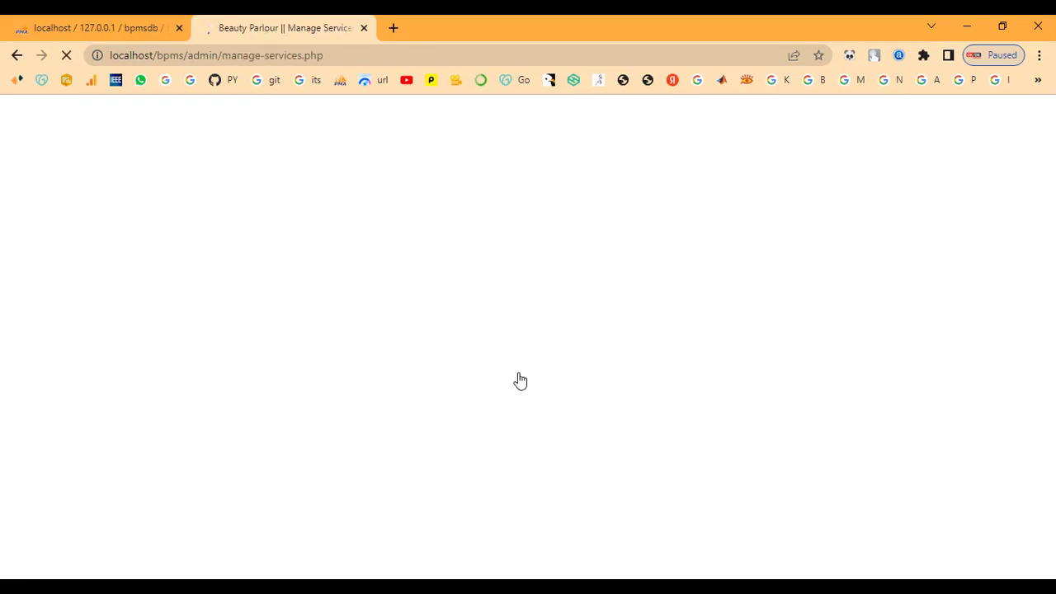
scroll(518, 373, down, 5)
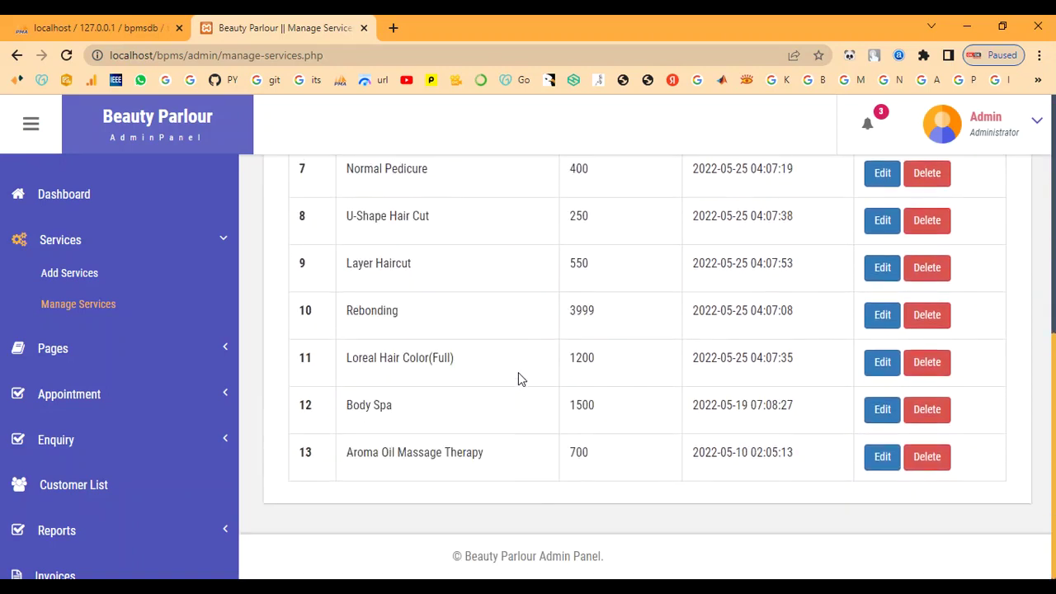
scroll(518, 377, up, 5)
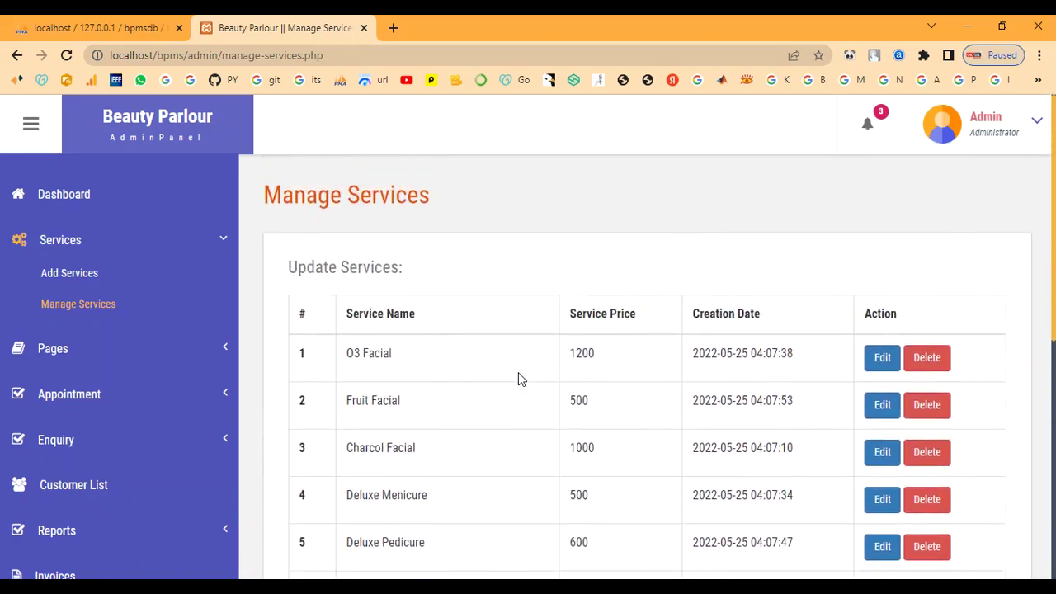
click(96, 273)
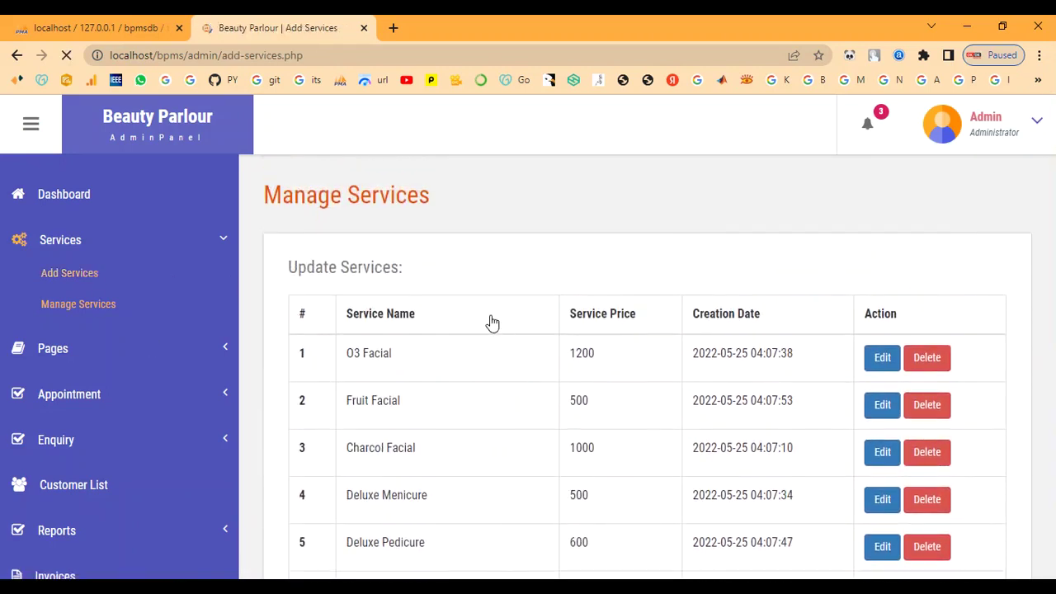
click(490, 316)
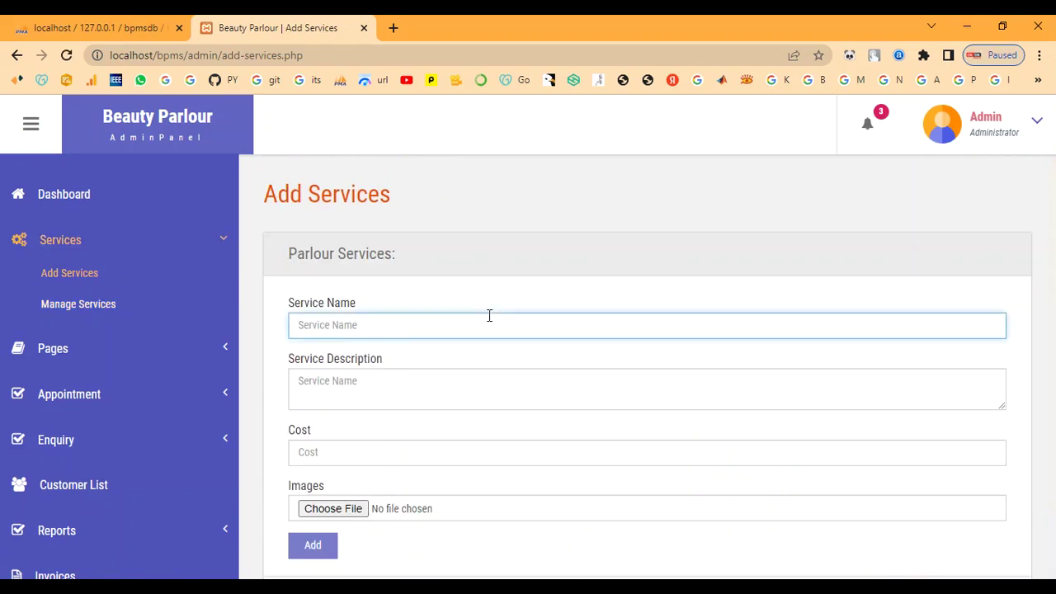
text(Bridal Makeup)
key(Tab)
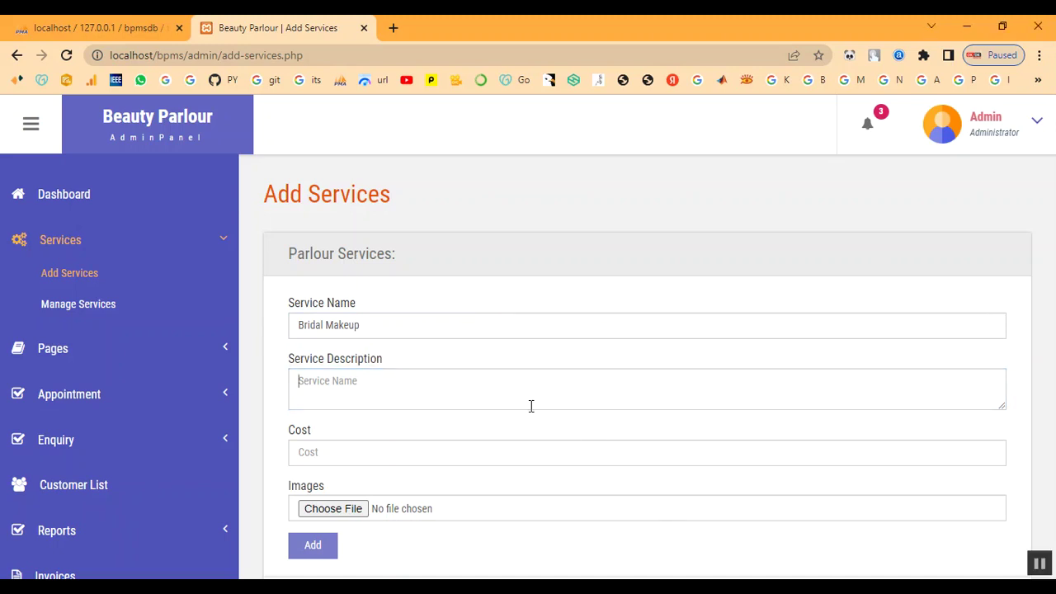
text(This type of bridal makeup gives a smooth, second-skin finish which tends to feel light on the skin. It's lightweight and long-lasting which means it stays put for more than 4 to 5 hours. If you are a newbie or a seasoned pro, you might need a few tools and techniques to set it right on your skin)
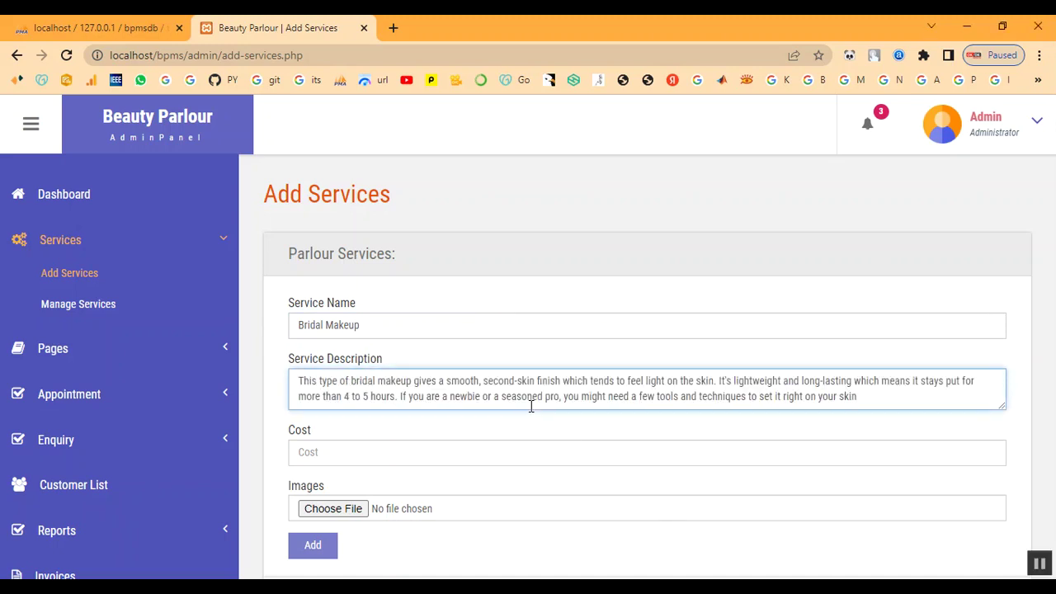
click(502, 451)
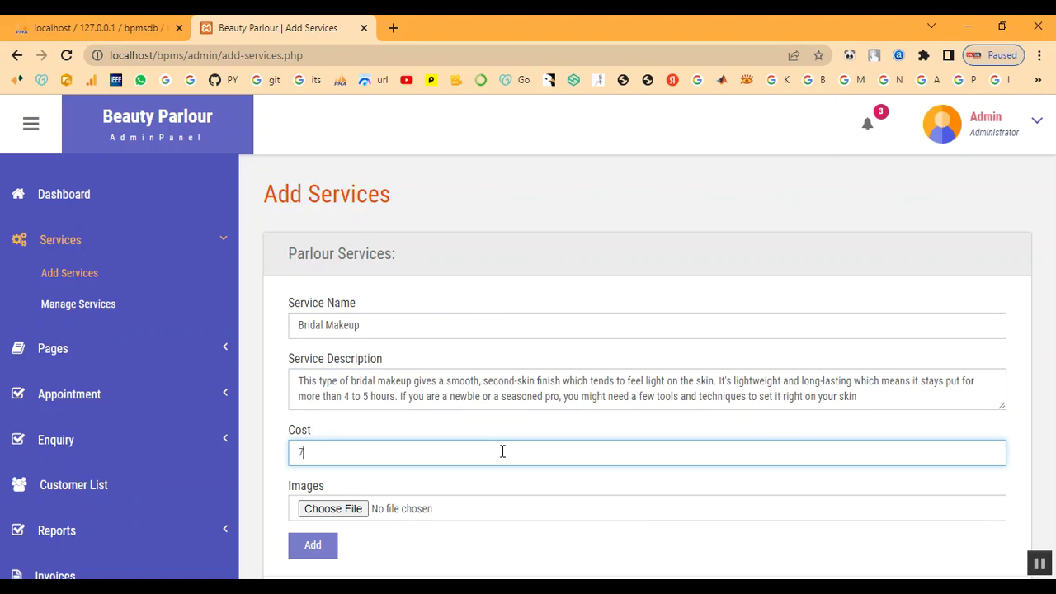
click(353, 509)
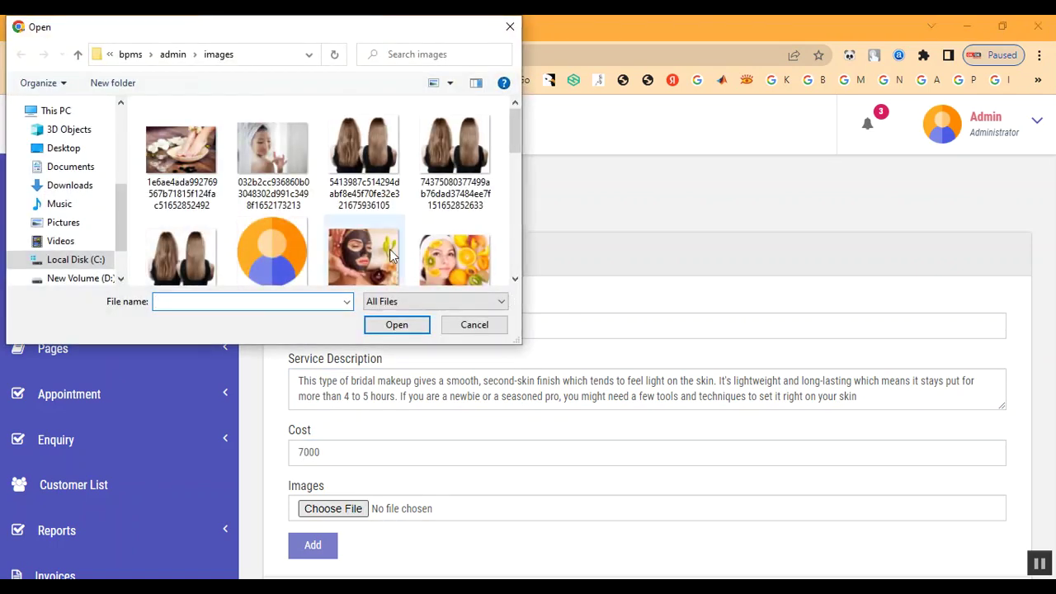
click(173, 54)
double_click(184, 161)
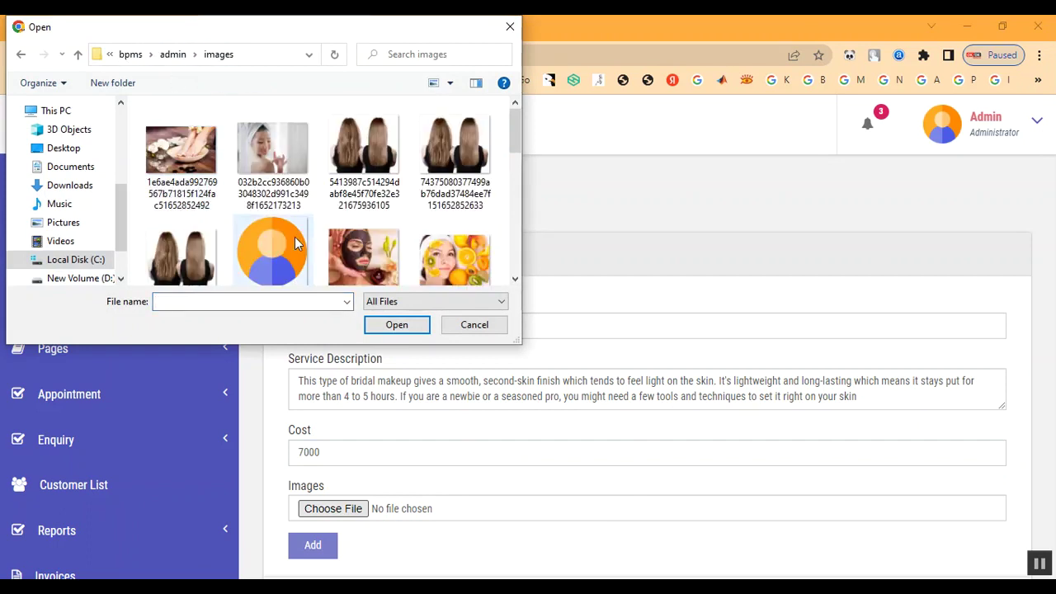
scroll(297, 241, down, 6)
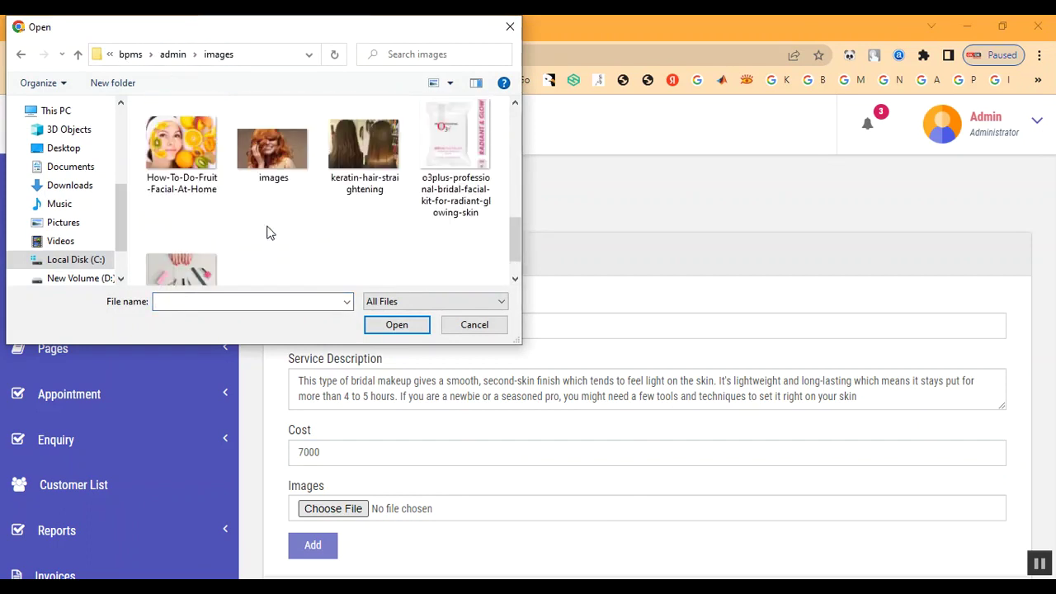
scroll(266, 232, up, 3)
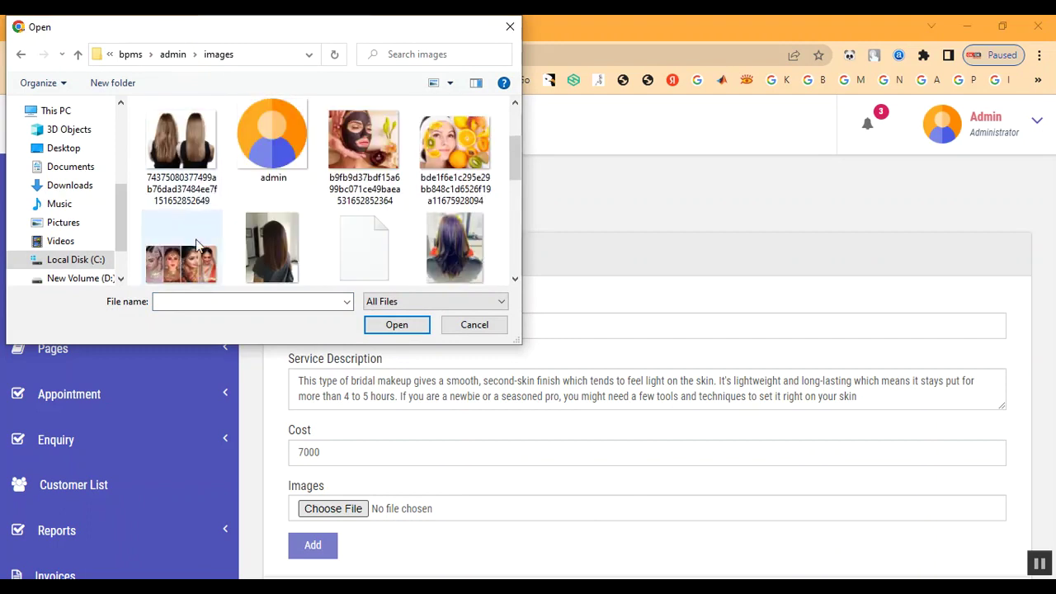
double_click(196, 247)
scroll(559, 382, down, 1)
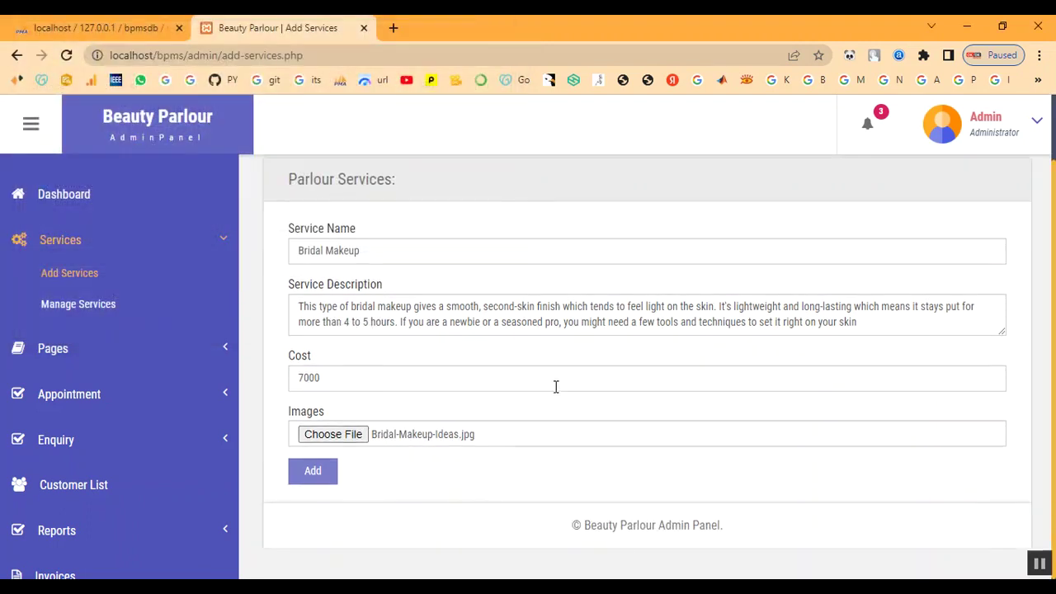
click(328, 479)
click(666, 155)
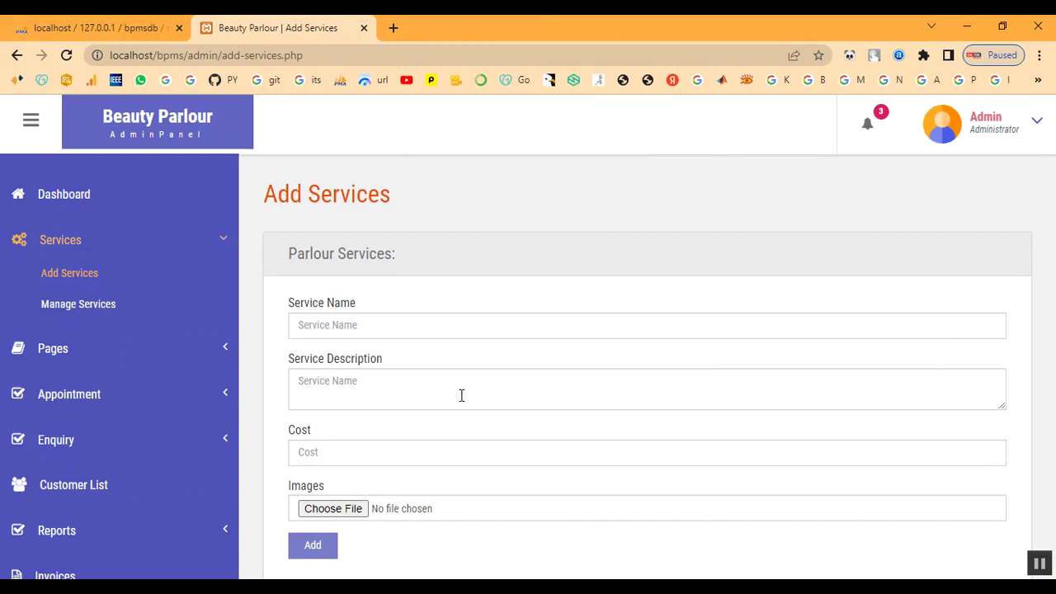
Enter service name Keratin Treatment, paste its description, and set cost 2000.
click(385, 323)
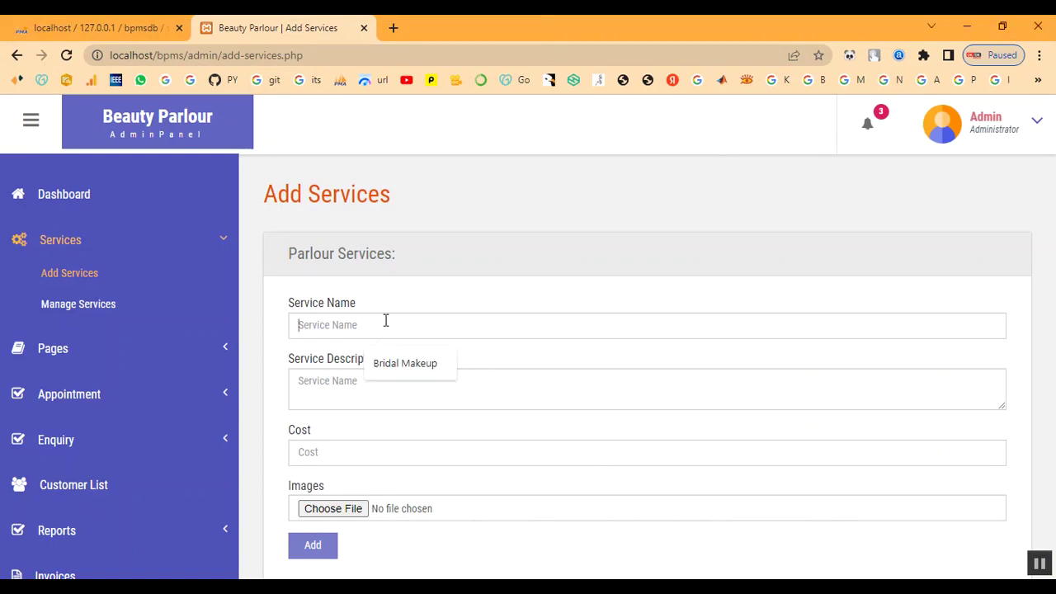
text(Keratin Treatment)
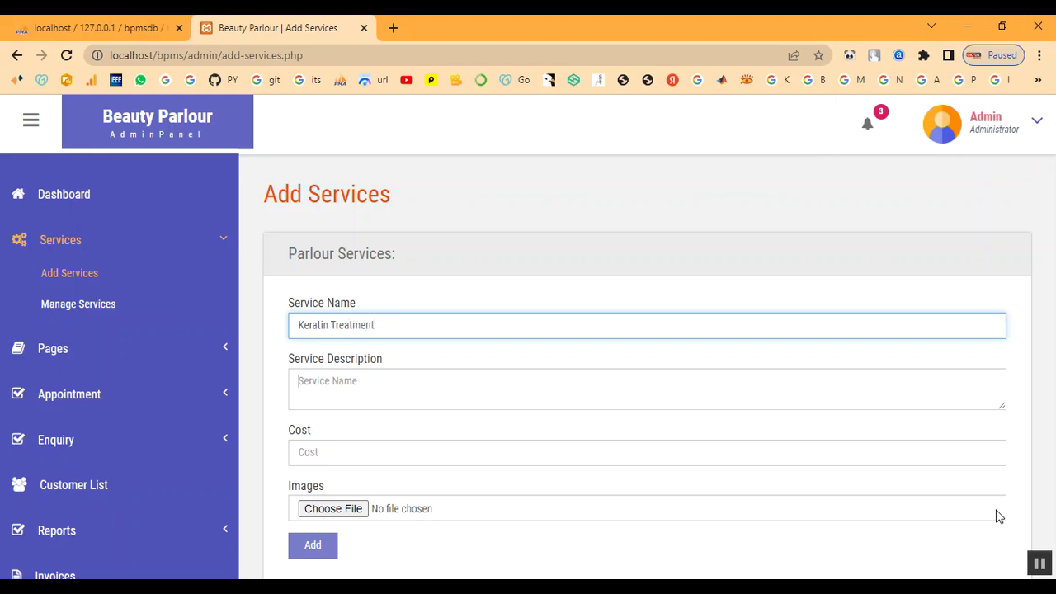
key(Tab)
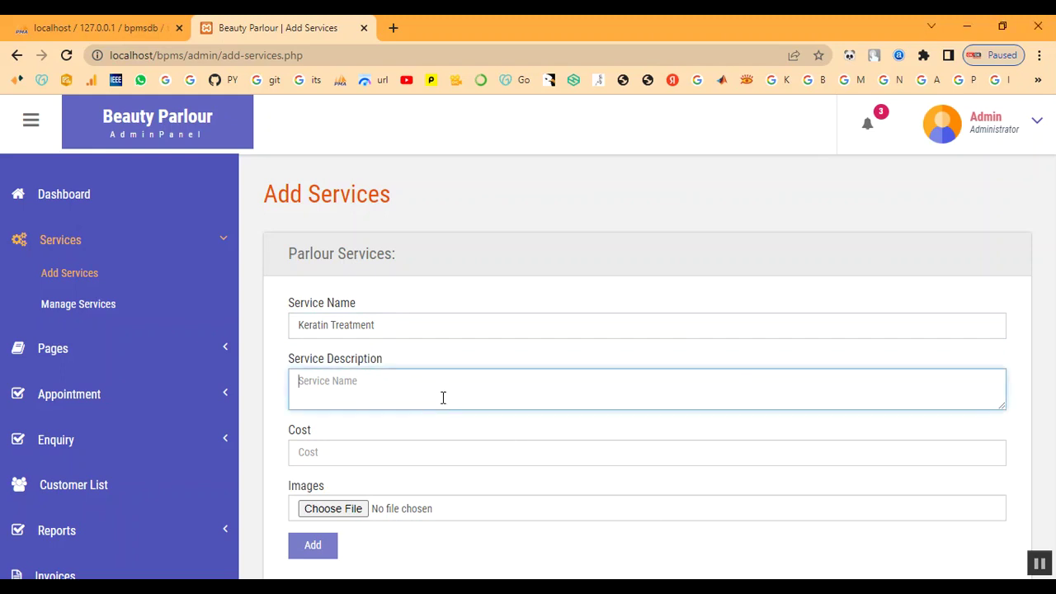
text(A keratin hair treatment is a process that helps straighten and smooth frizzy or damaged hair. Keratin is a protein that the body produces naturally. It helps give structure and strength to the hair, skin, and nails.)
click(425, 463)
text(200)
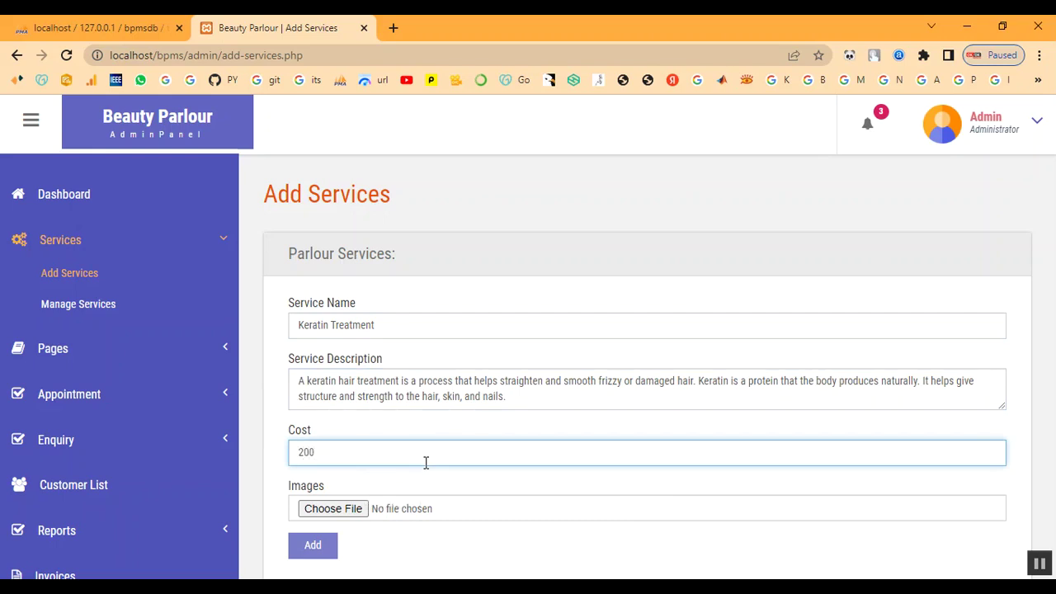
Attach image download (1).jpg, add the service, and dismiss the confirmation.
click(334, 509)
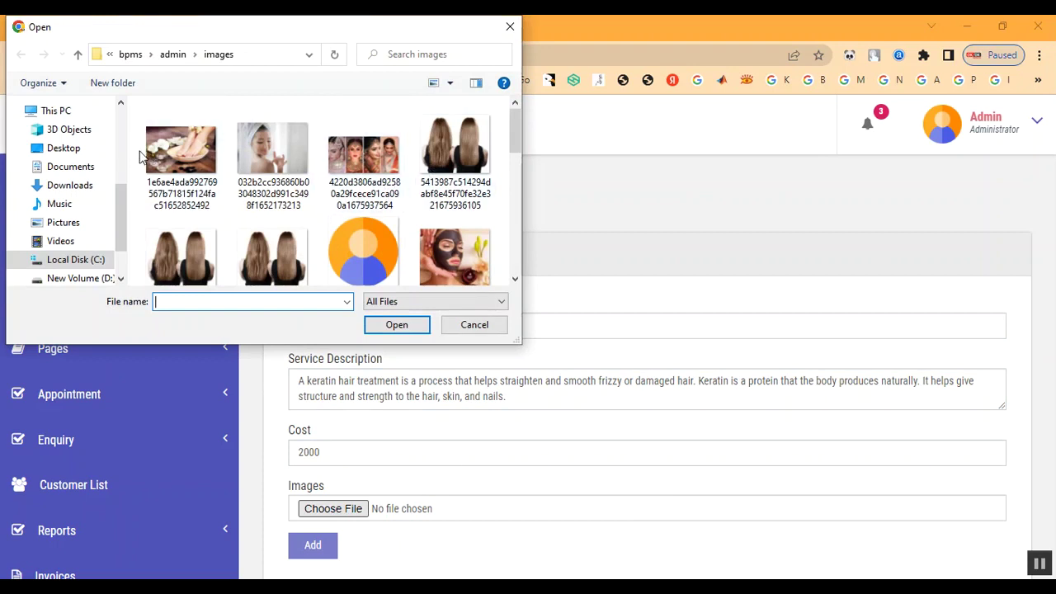
scroll(445, 214, down, 5)
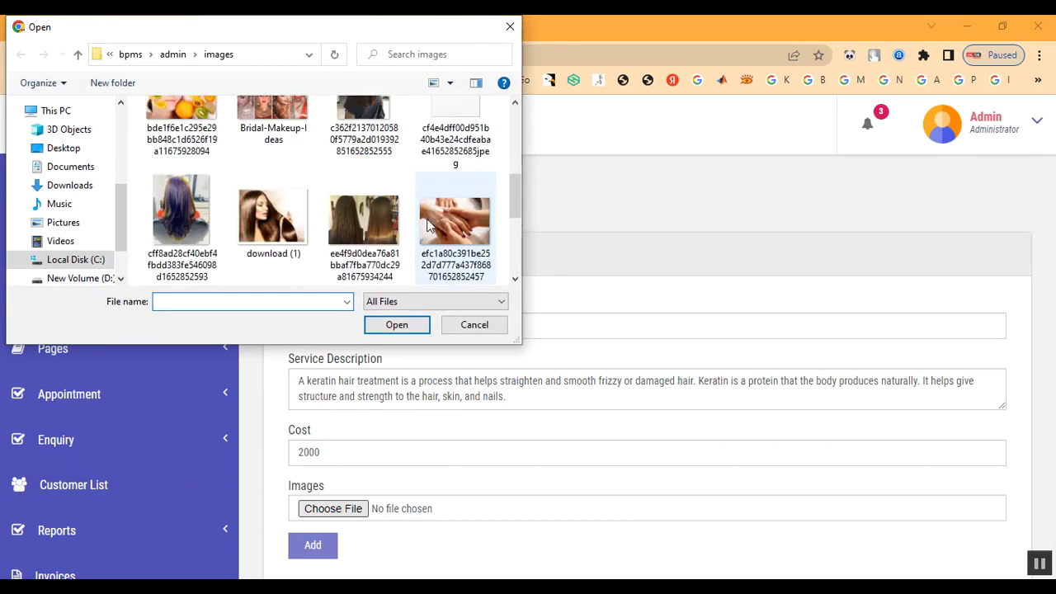
double_click(286, 241)
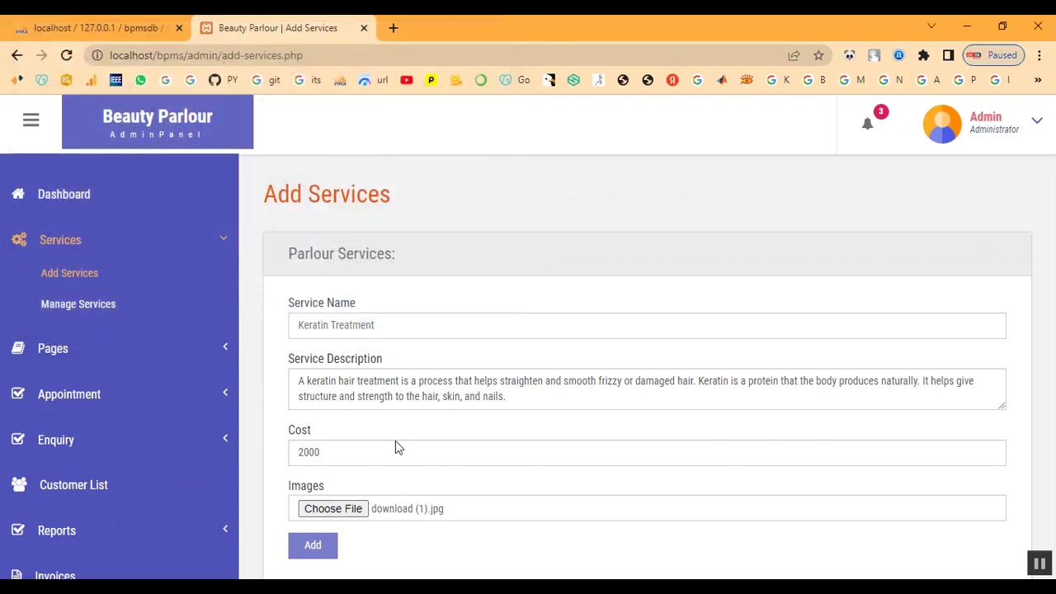
click(314, 544)
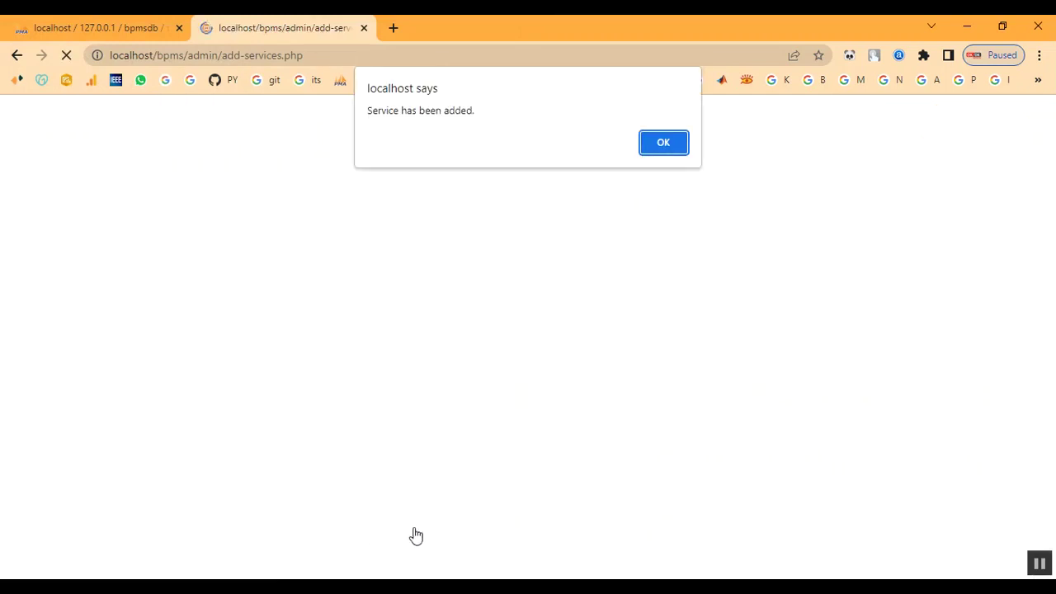
drag(385, 110, 662, 156)
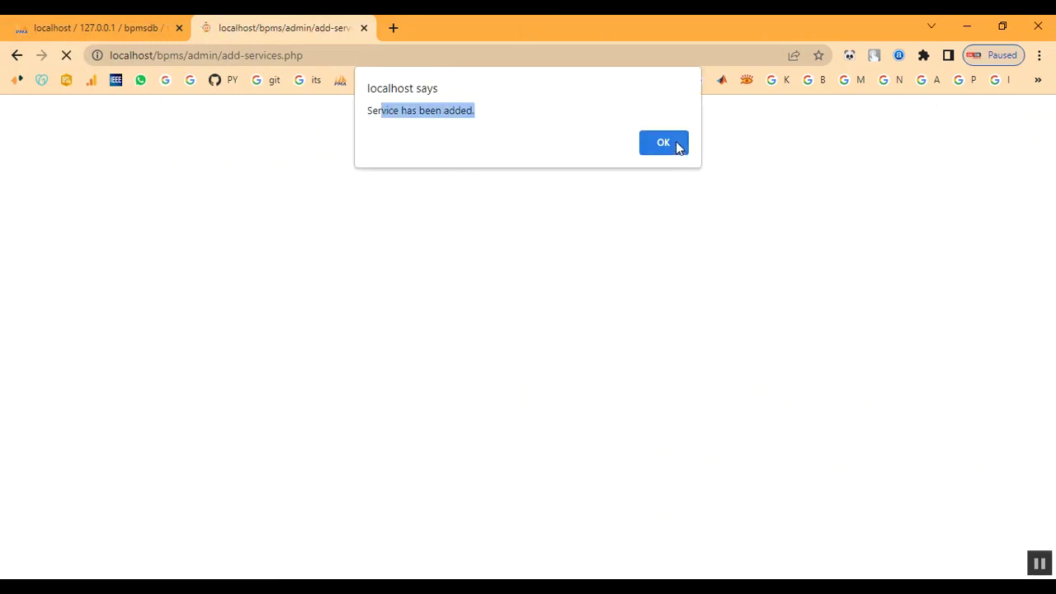
click(676, 144)
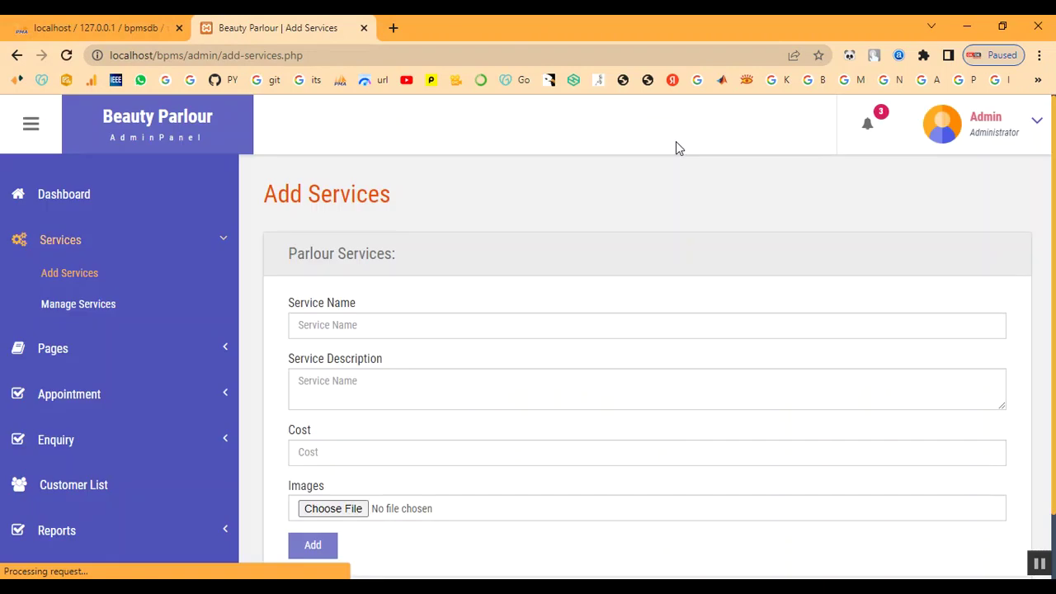
Confirm Keratin Treatment is service 14 at 2000, then open the All Appointment list.
click(72, 305)
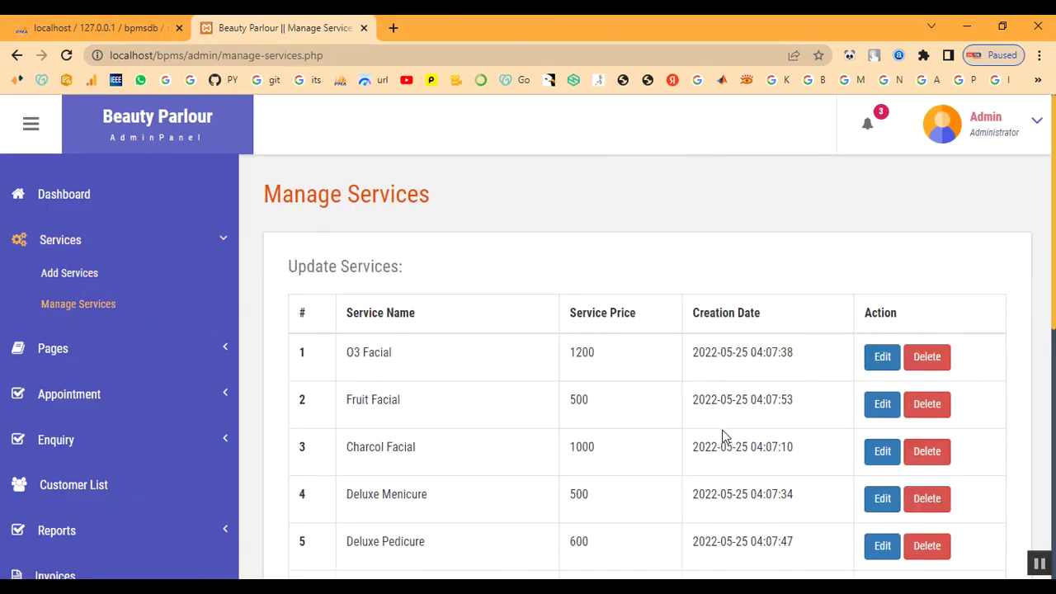
scroll(724, 433, down, 5)
scroll(517, 500, down, 2)
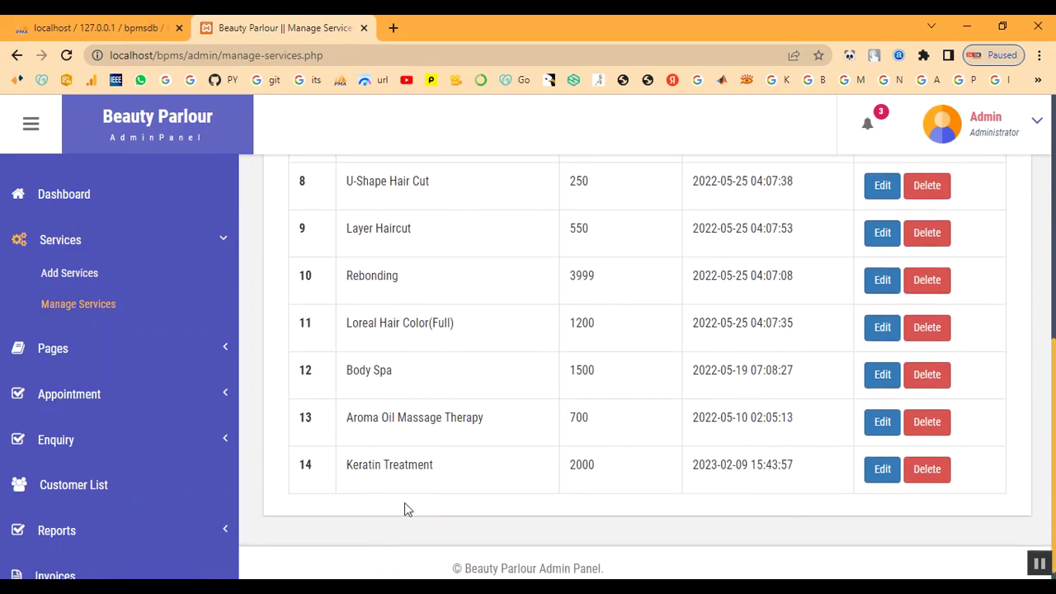
drag(350, 469, 494, 481)
drag(572, 464, 852, 490)
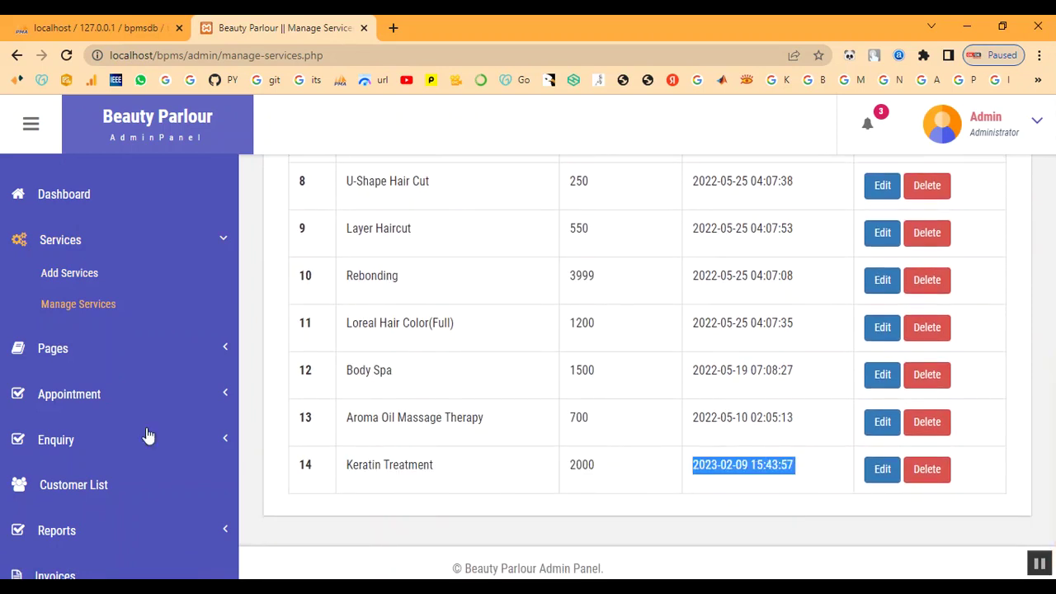
scroll(82, 248, up, 2)
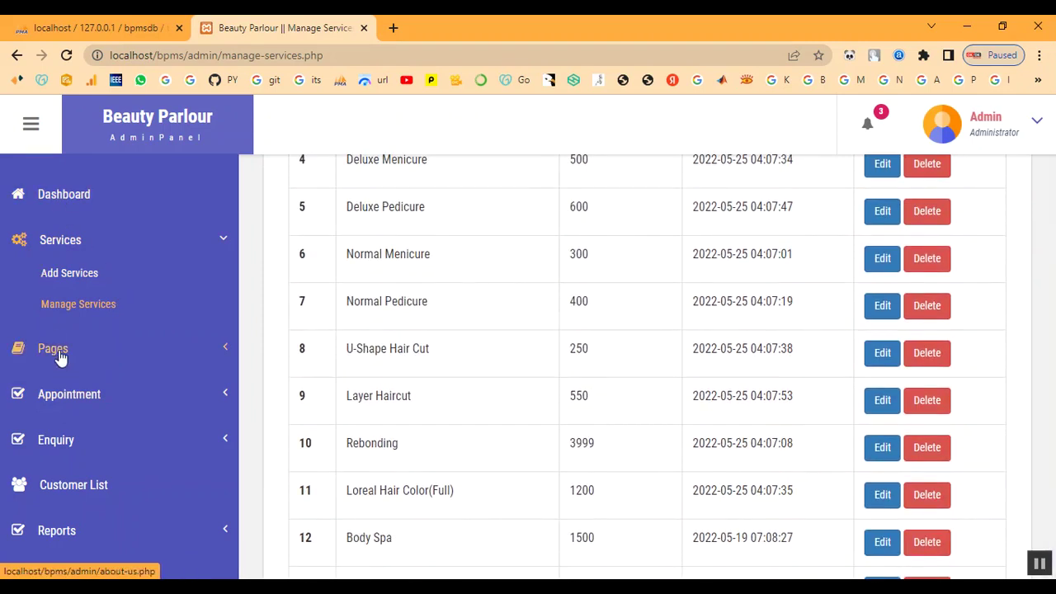
click(75, 397)
click(78, 372)
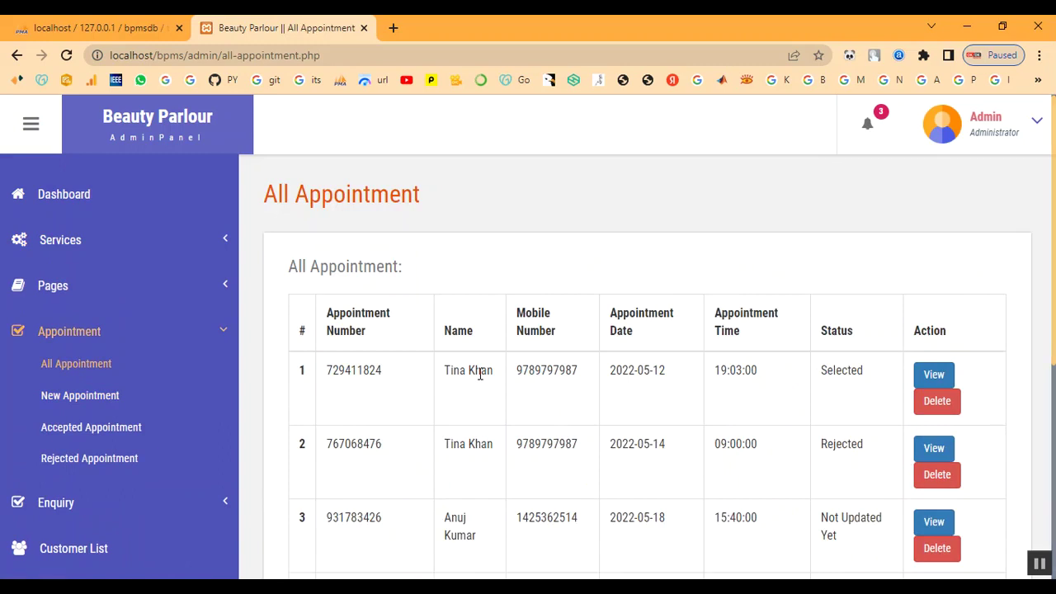
Look over the Customer List of 10 customers, then log out of the admin panel.
scroll(481, 380, down, 4)
scroll(481, 380, down, 1)
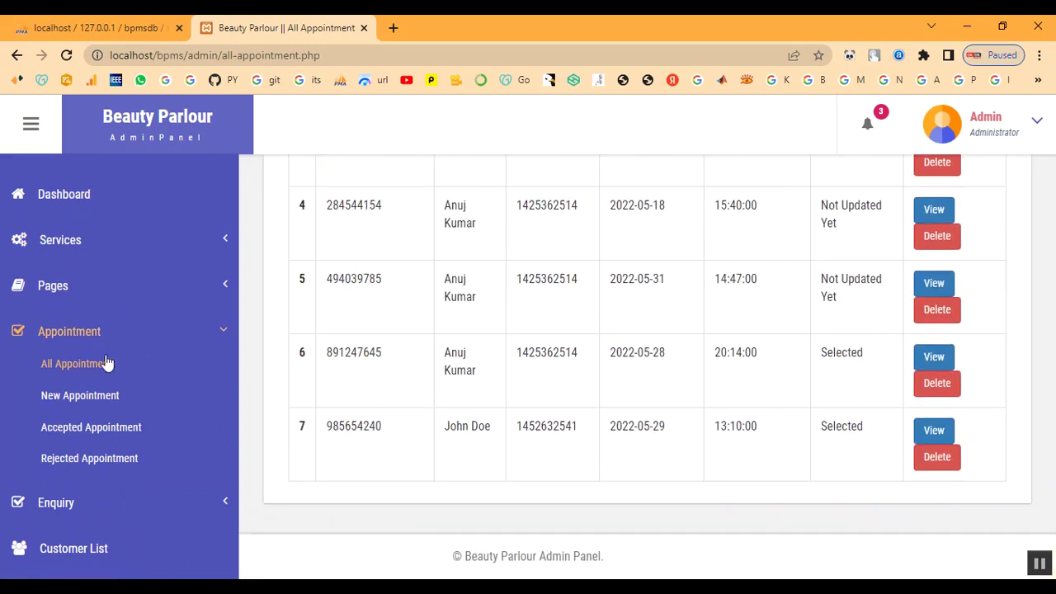
click(69, 334)
click(82, 425)
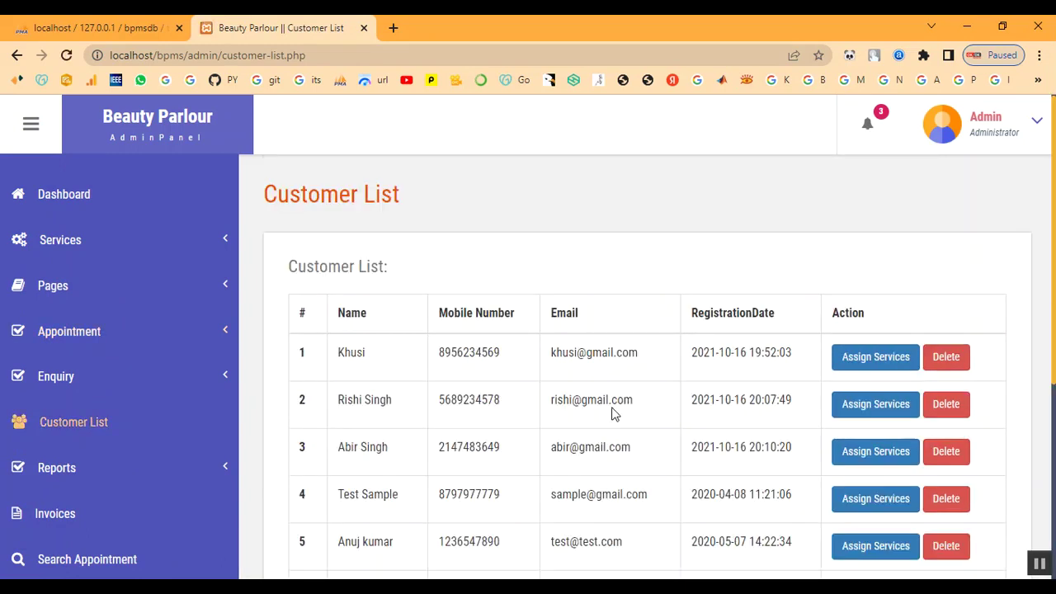
scroll(612, 413, down, 5)
scroll(652, 440, up, 5)
click(977, 135)
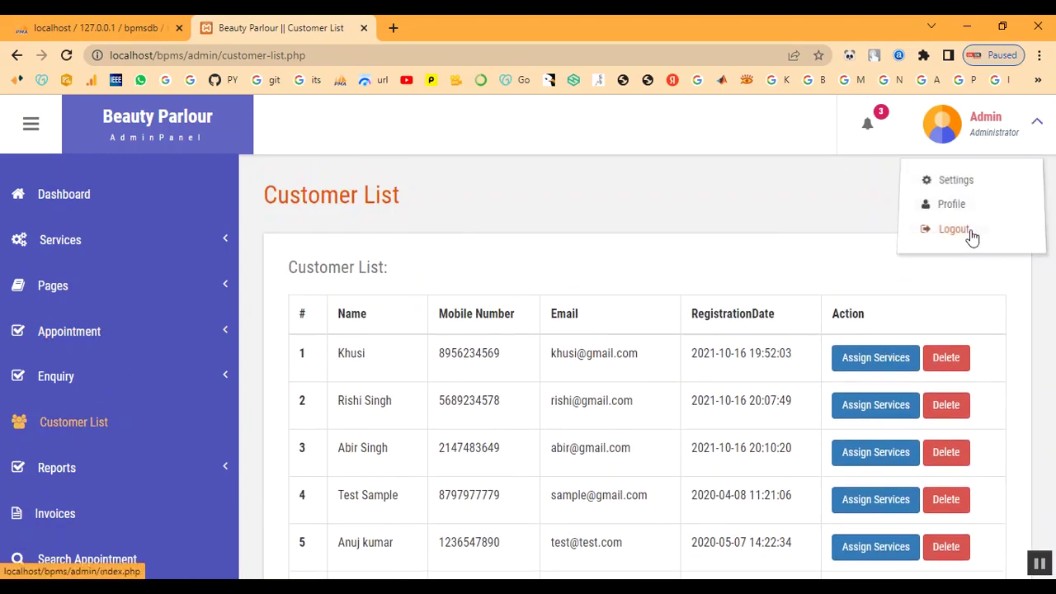
click(970, 235)
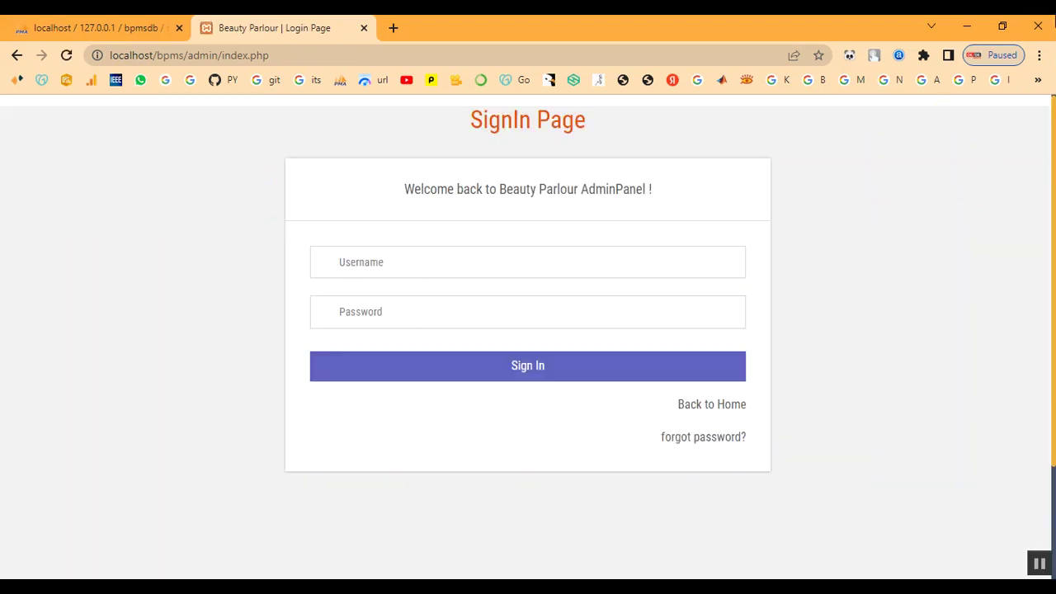
Return from the sign-in screen to the public home page.
click(732, 411)
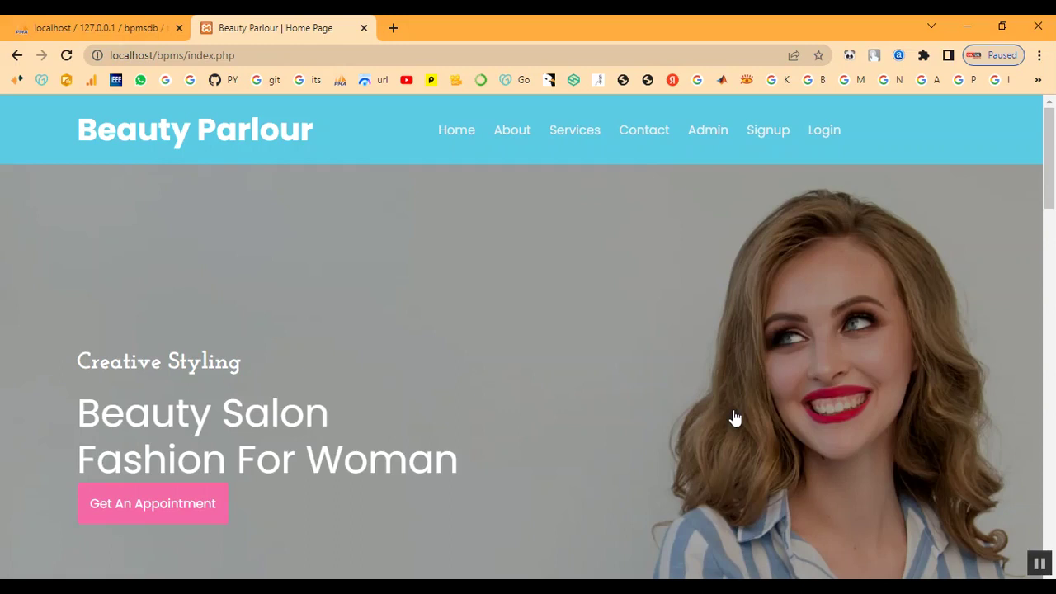
scroll(564, 347, down, 3)
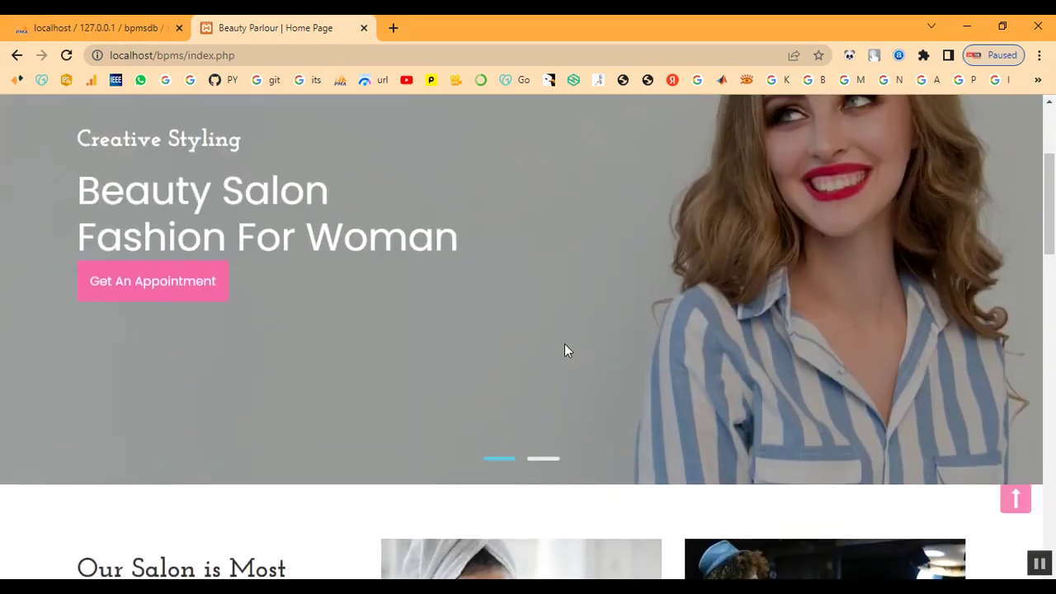
scroll(564, 347, up, 3)
Check that the public Services page lists Keratin Treatment at ₹2000, then open Signup.
click(574, 132)
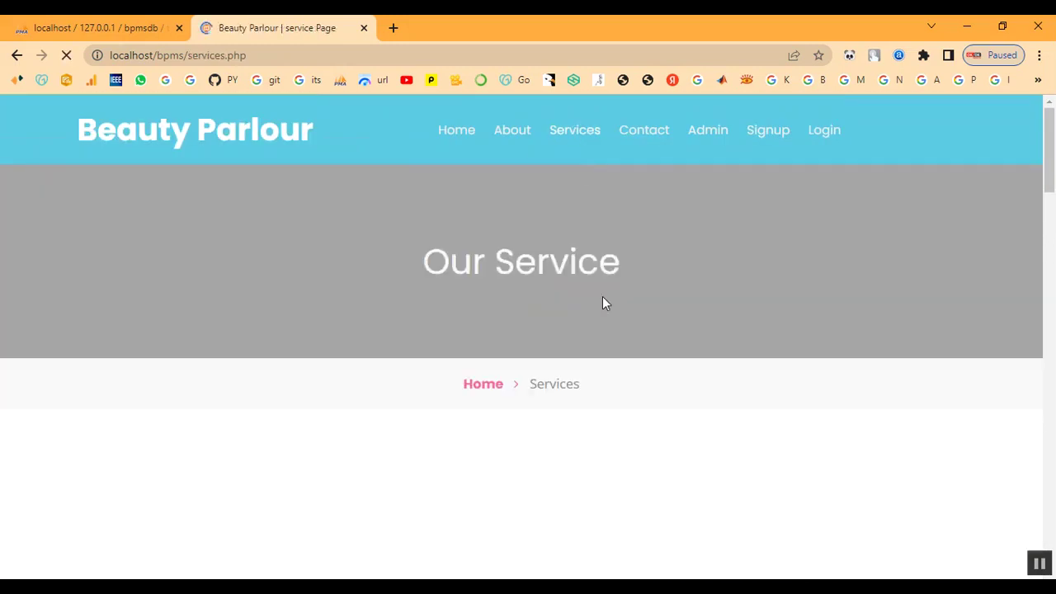
scroll(603, 308, down, 6)
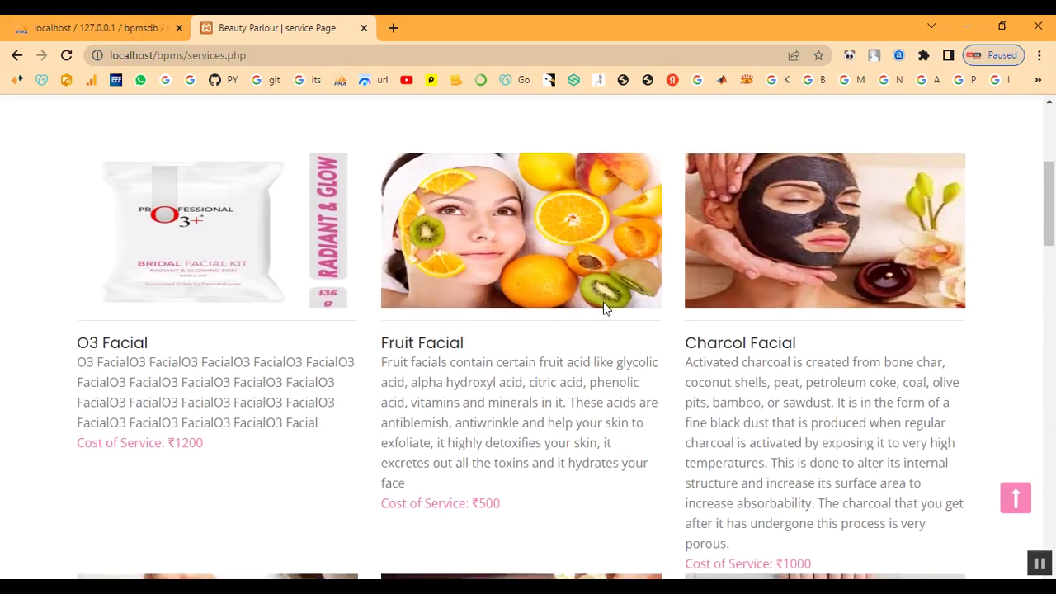
scroll(603, 308, down, 10)
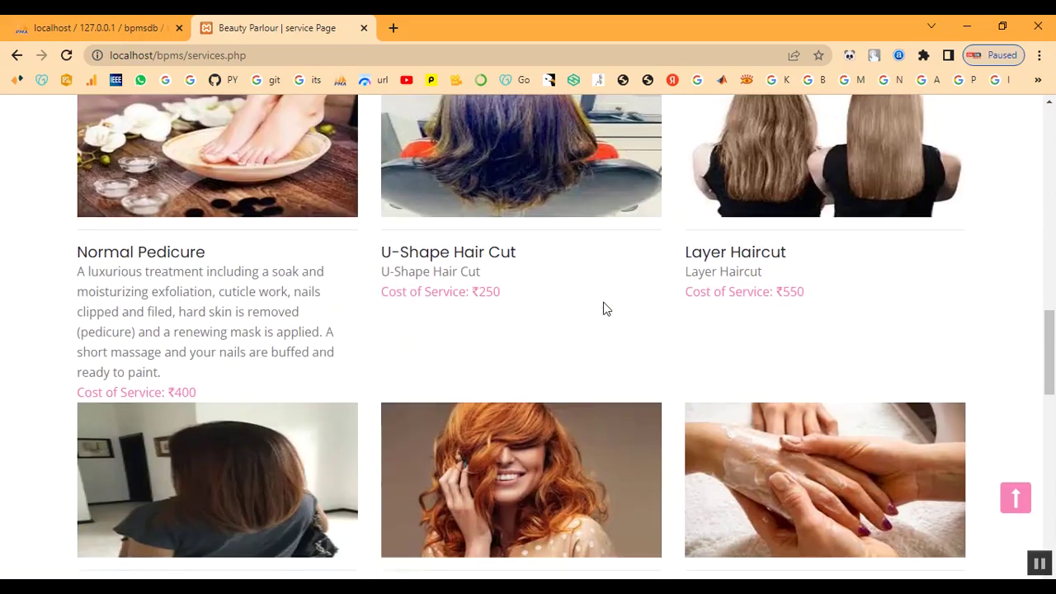
scroll(603, 309, down, 3)
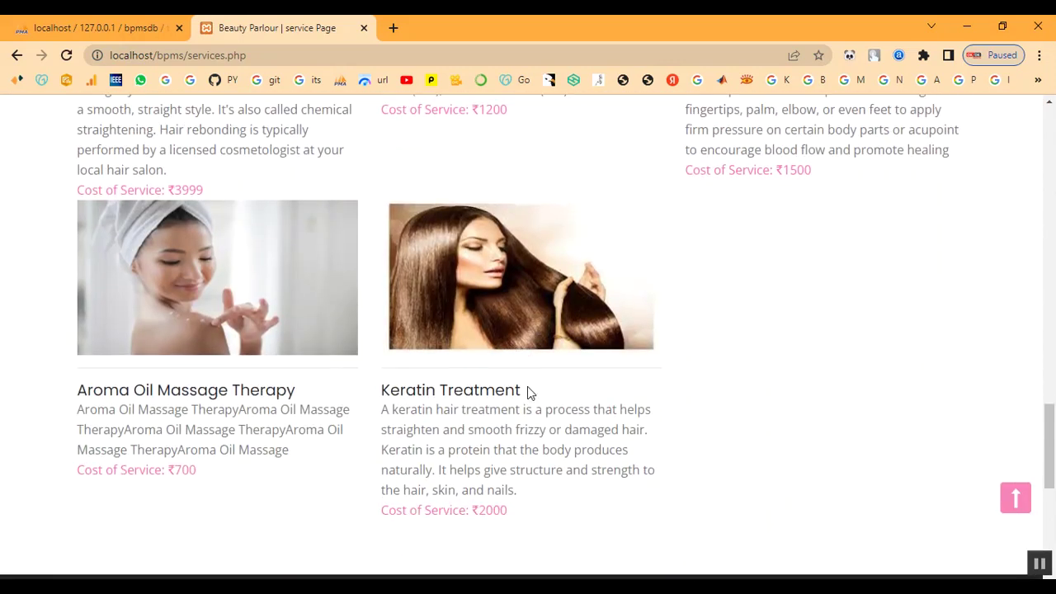
drag(382, 391, 564, 506)
click(816, 479)
scroll(779, 379, up, 2)
scroll(779, 380, down, 5)
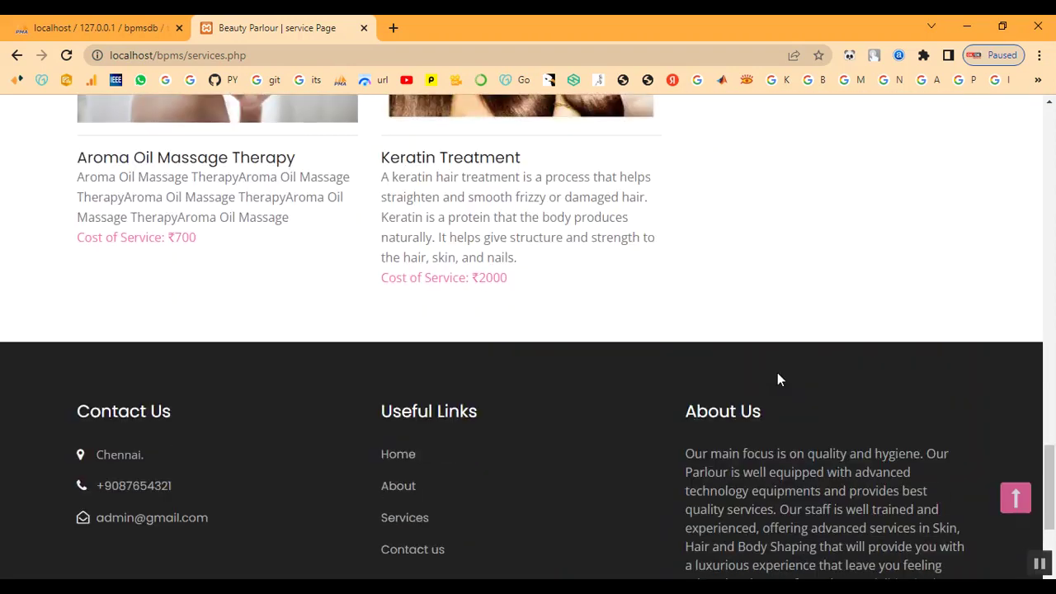
scroll(777, 380, up, 13)
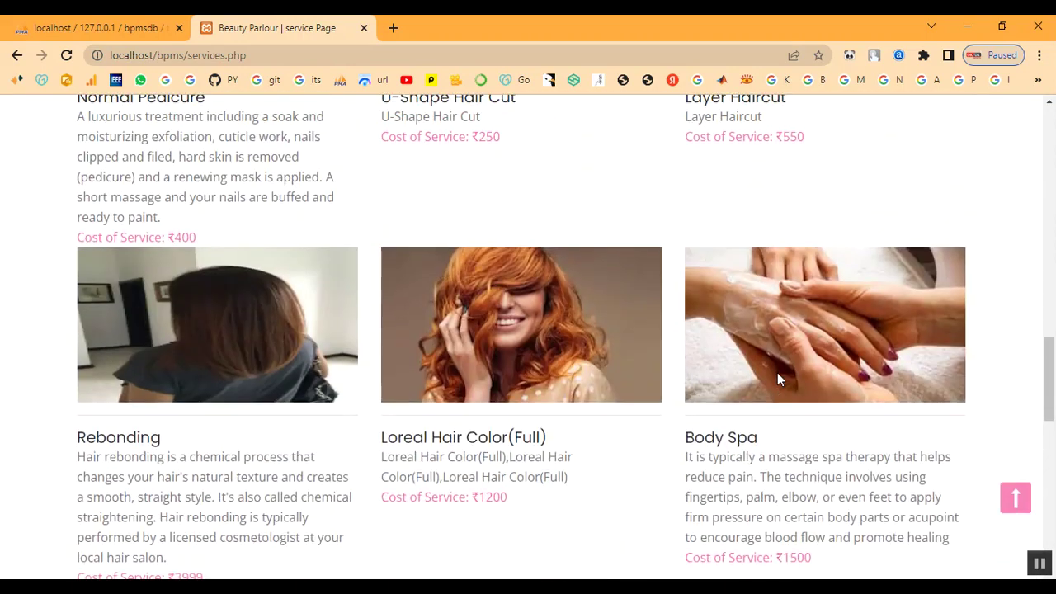
scroll(777, 379, up, 8)
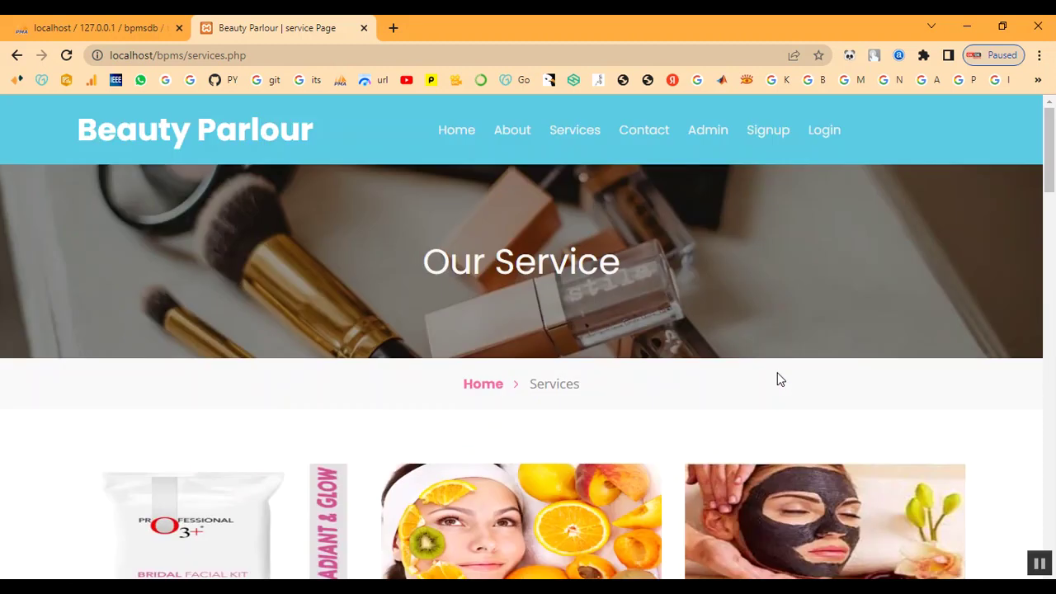
click(778, 137)
Enter the customer's first name, last name and mobile number in the signup form.
scroll(729, 261, down, 4)
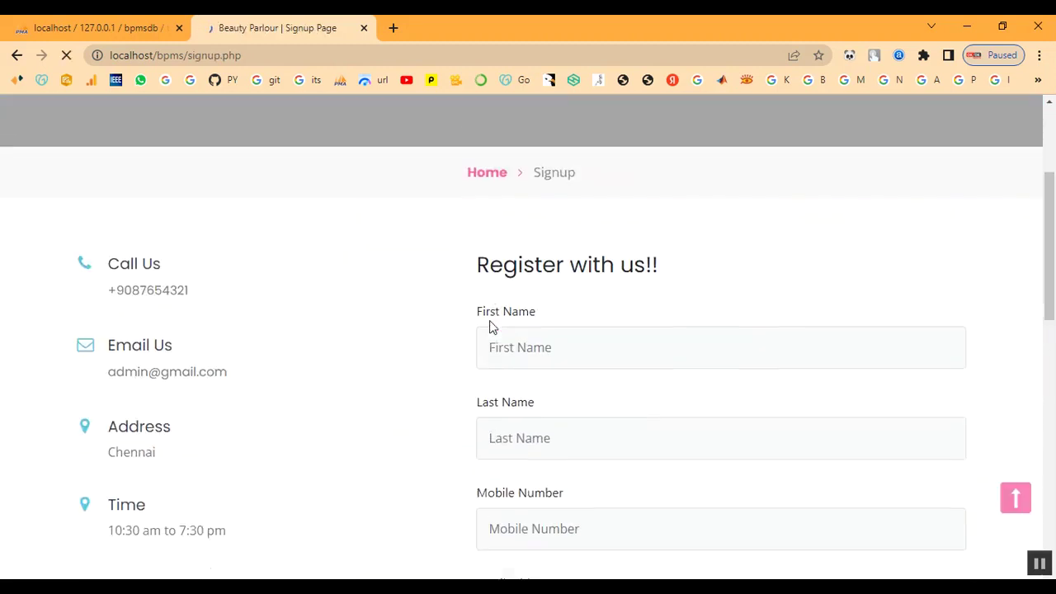
click(540, 251)
text(abi)
key(Tab)
text(a)
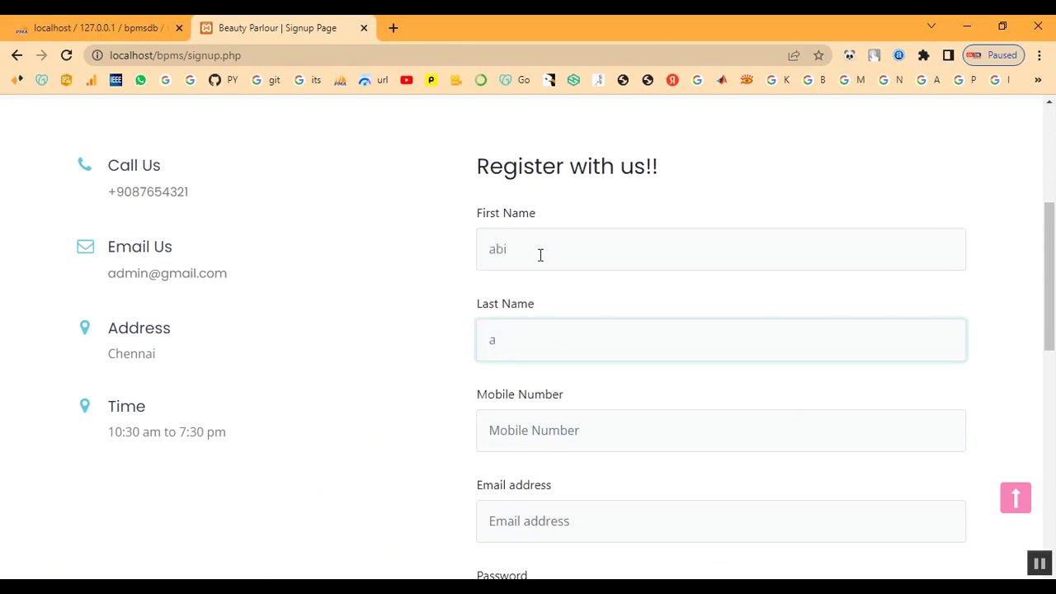
key(Tab)
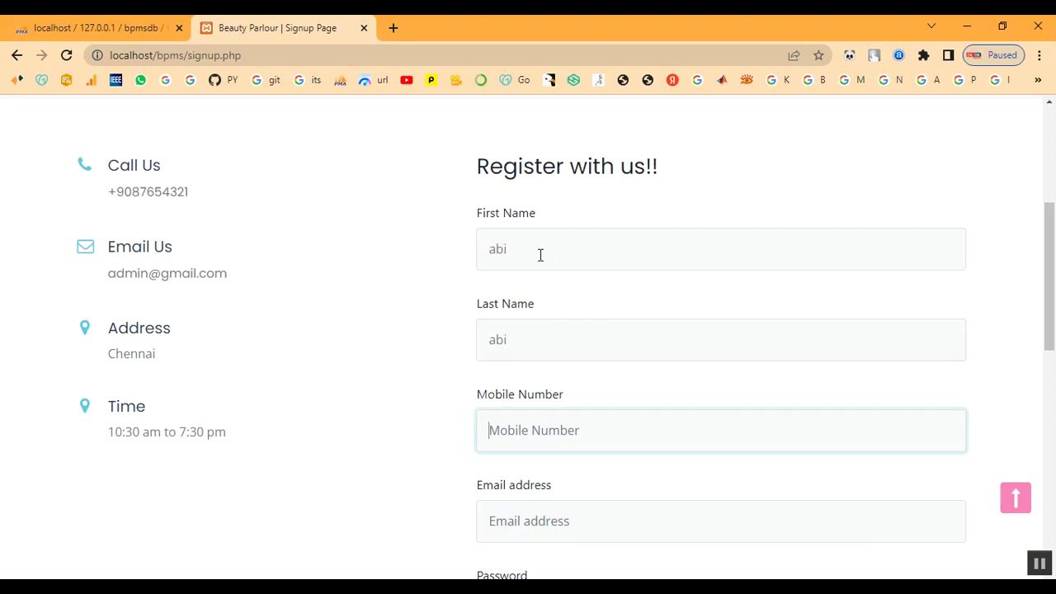
text(7890654321)
Fill in the customer's e-mail address, then type and repeat the account password.
key(Tab)
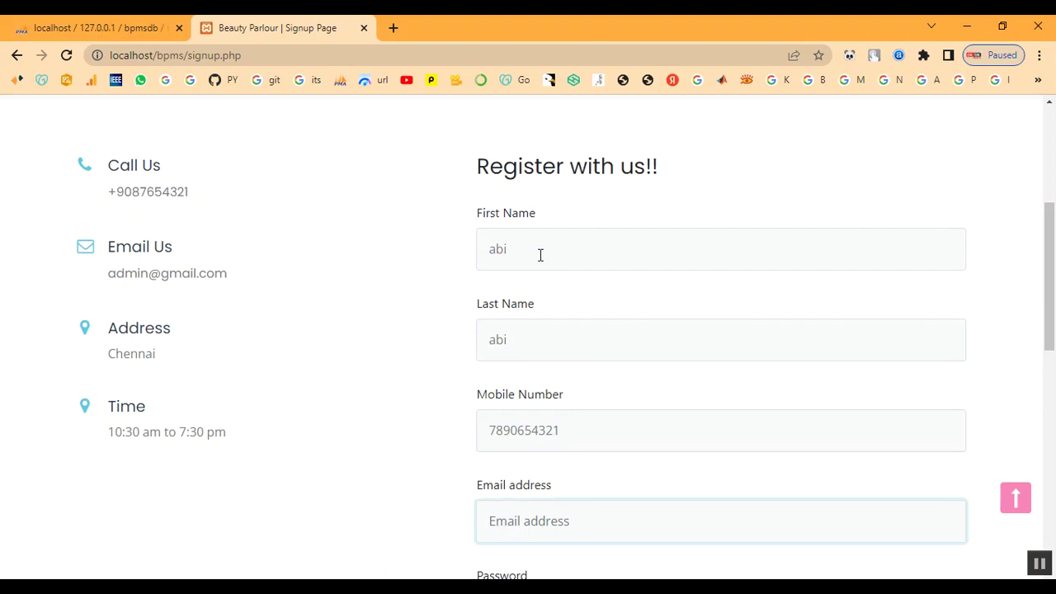
key(Tab)
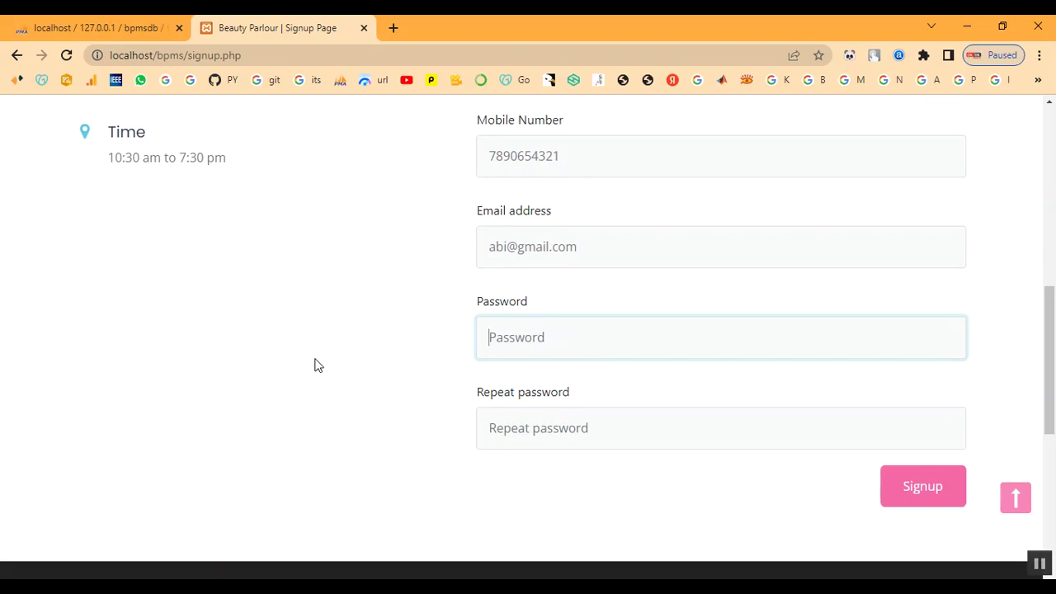
text(ab)
key(BackSpace)
text(ab)
key(Tab)
text(ab)
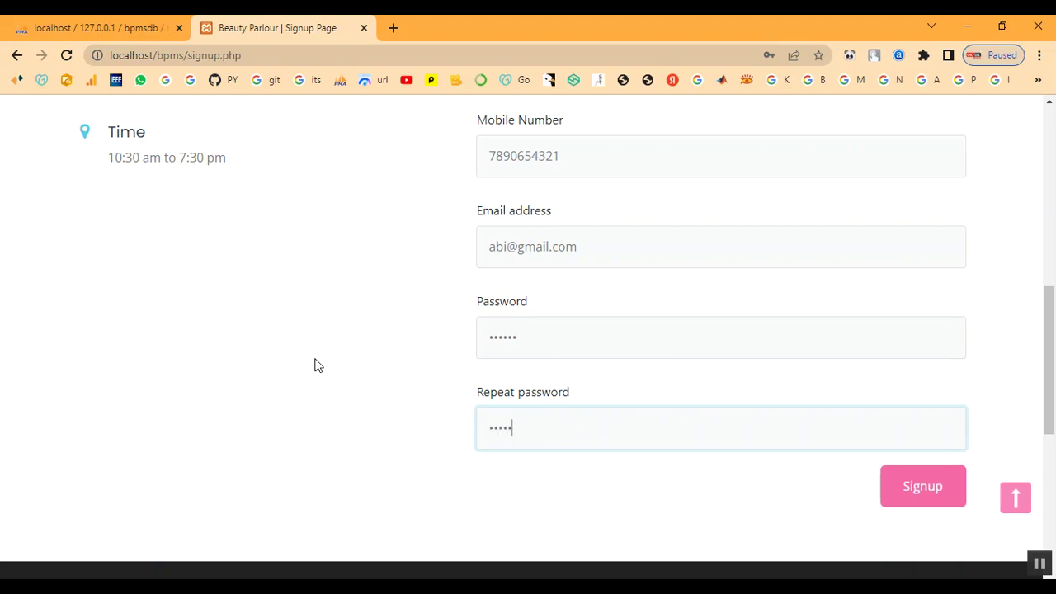
Submit the registration, dismiss the success alert, and go to the customer Login page.
click(954, 505)
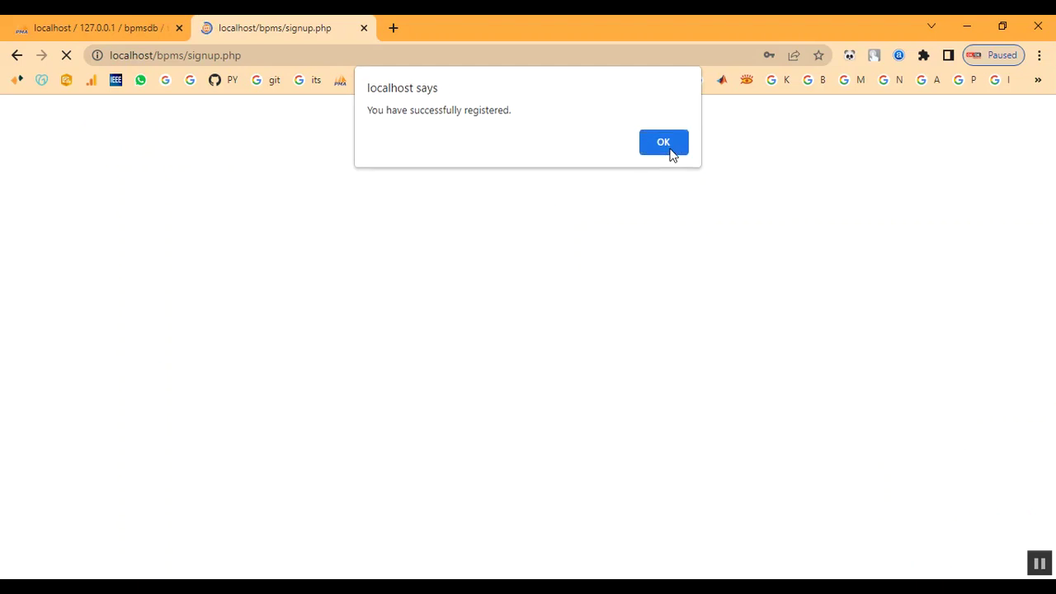
click(670, 152)
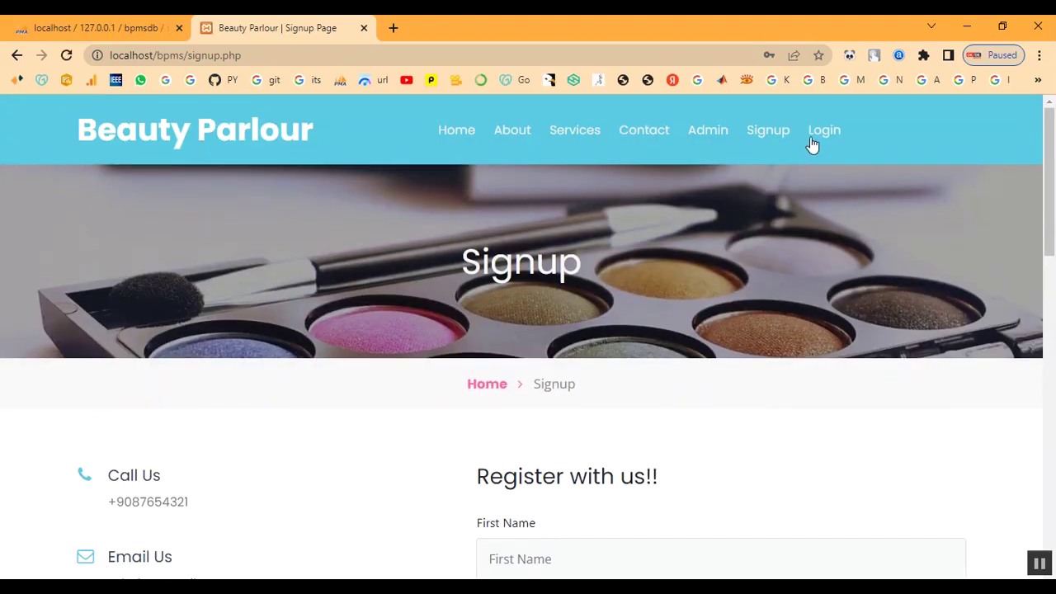
click(813, 134)
scroll(600, 341, down, 1)
Log in with the registered customer's e-mail and password.
click(590, 404)
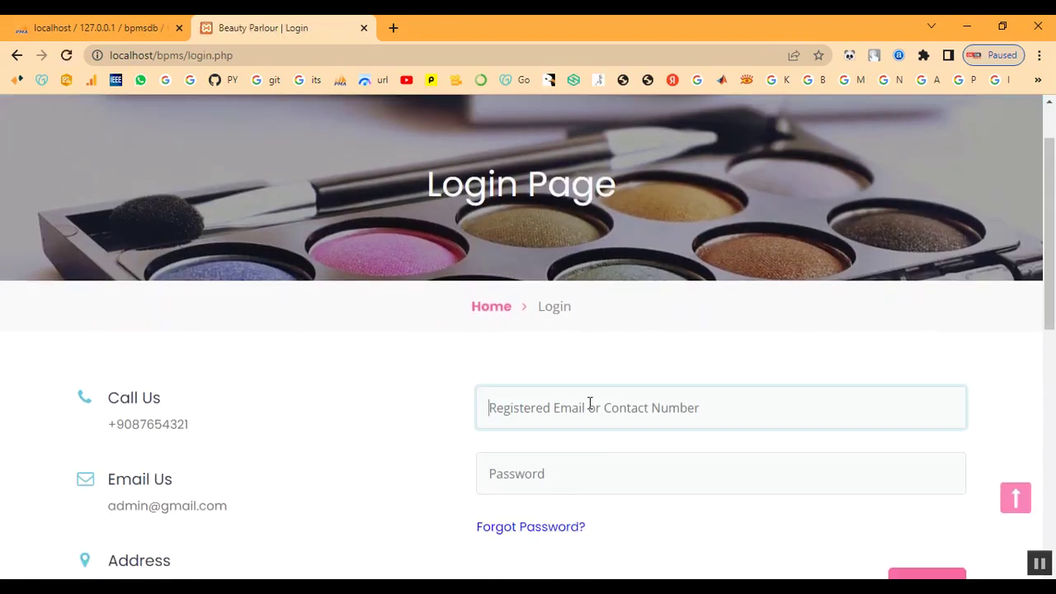
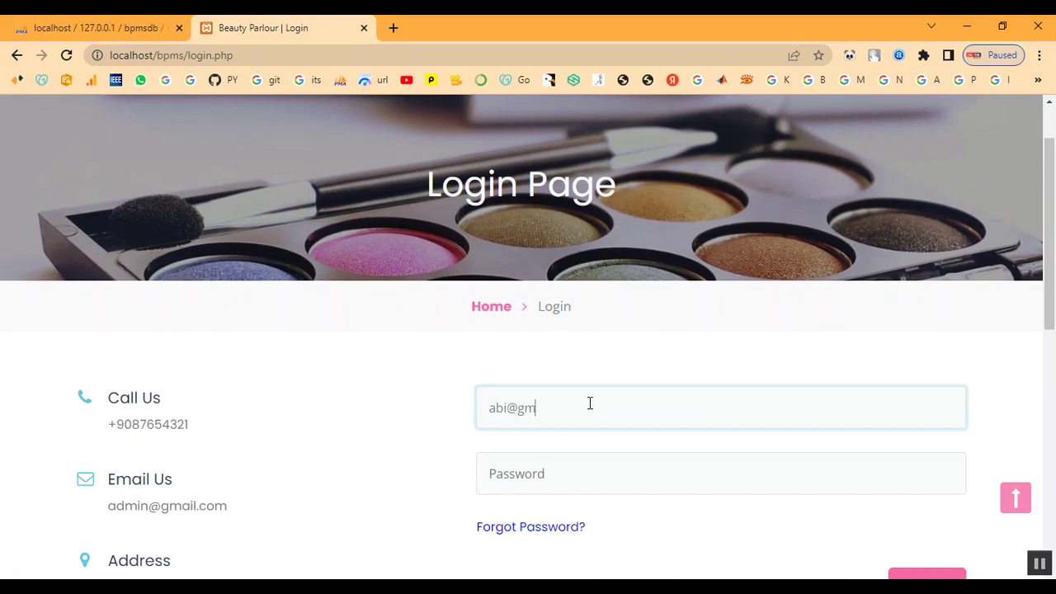
key(Tab)
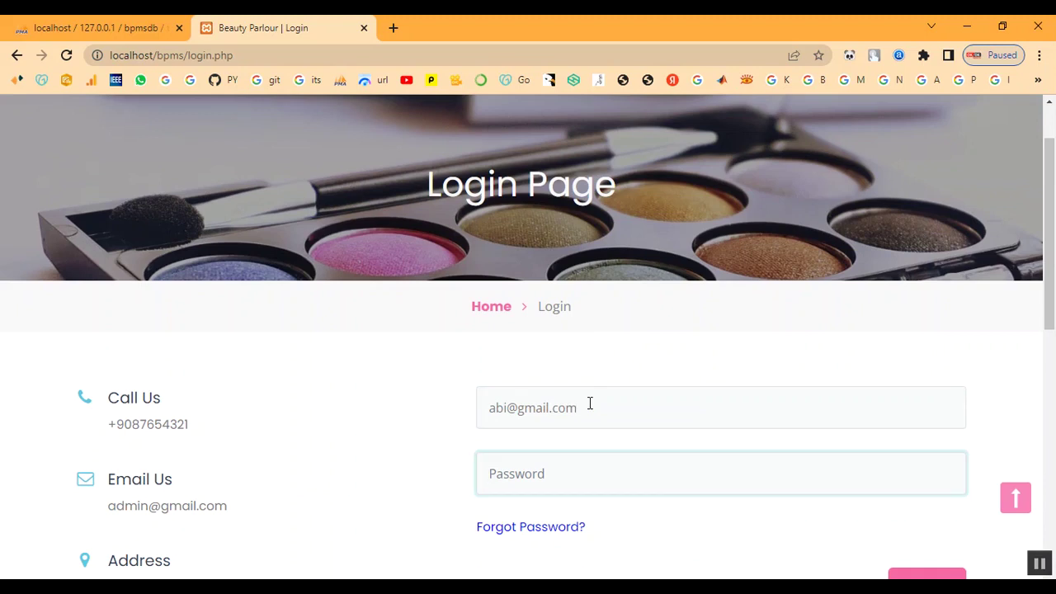
text(a)
scroll(590, 410, down, 2)
click(912, 447)
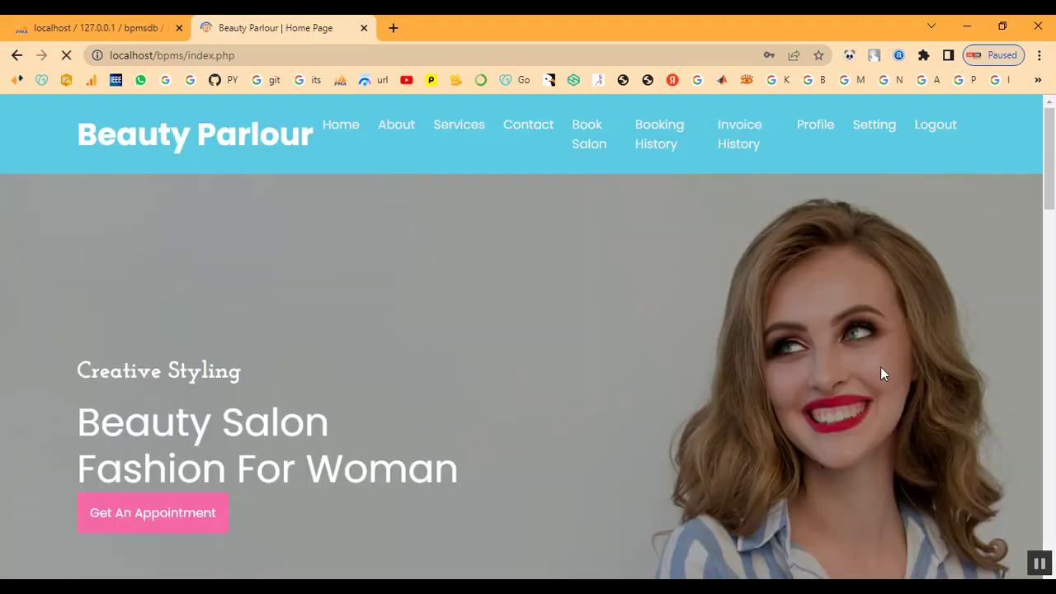
Browse the Our Service page listing treatments and their costs.
click(445, 132)
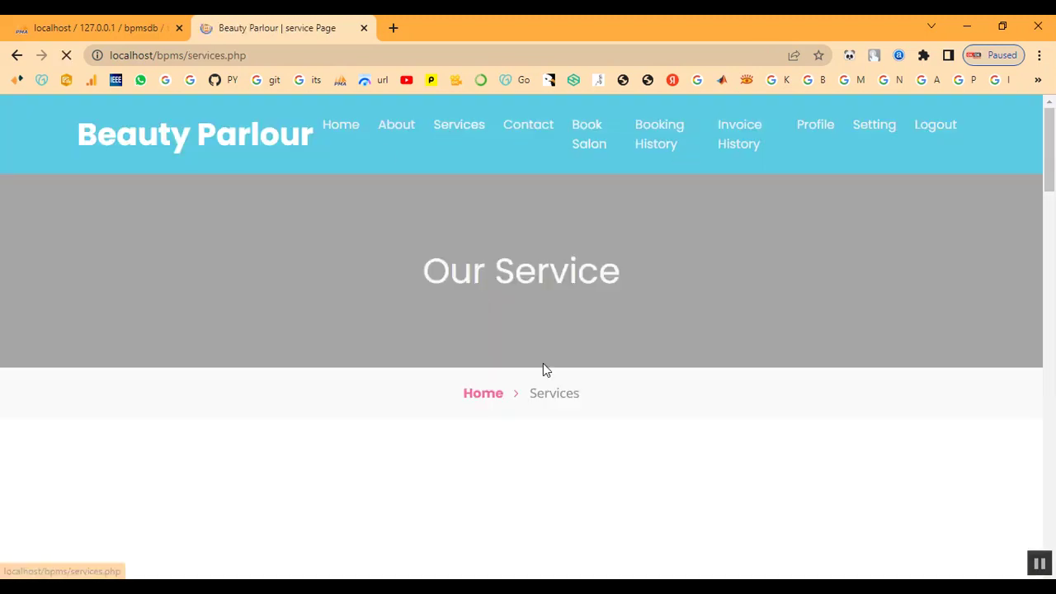
scroll(555, 399, down, 15)
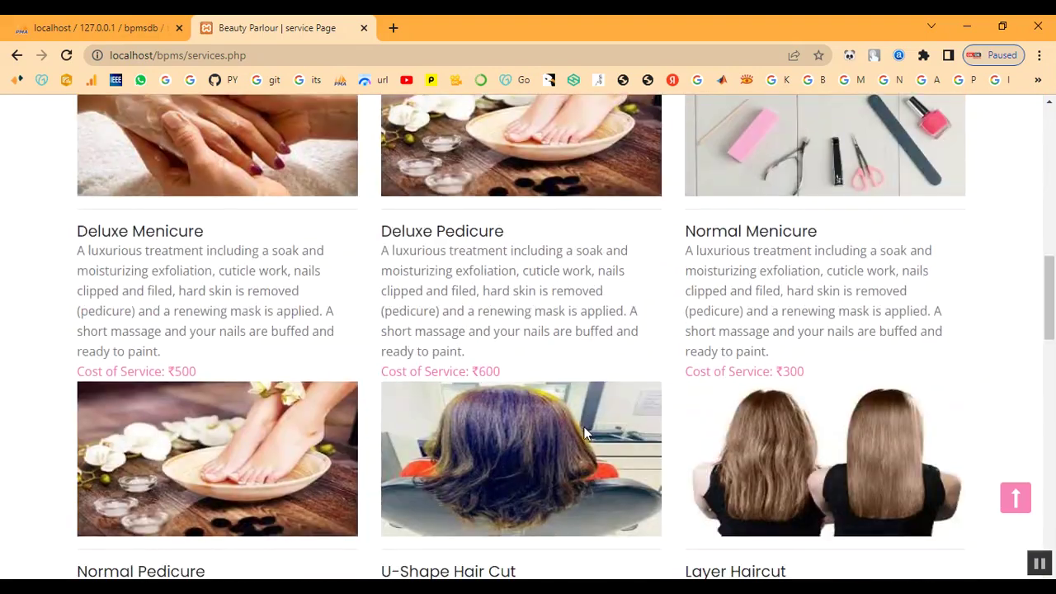
scroll(594, 445, down, 6)
scroll(681, 424, up, 10)
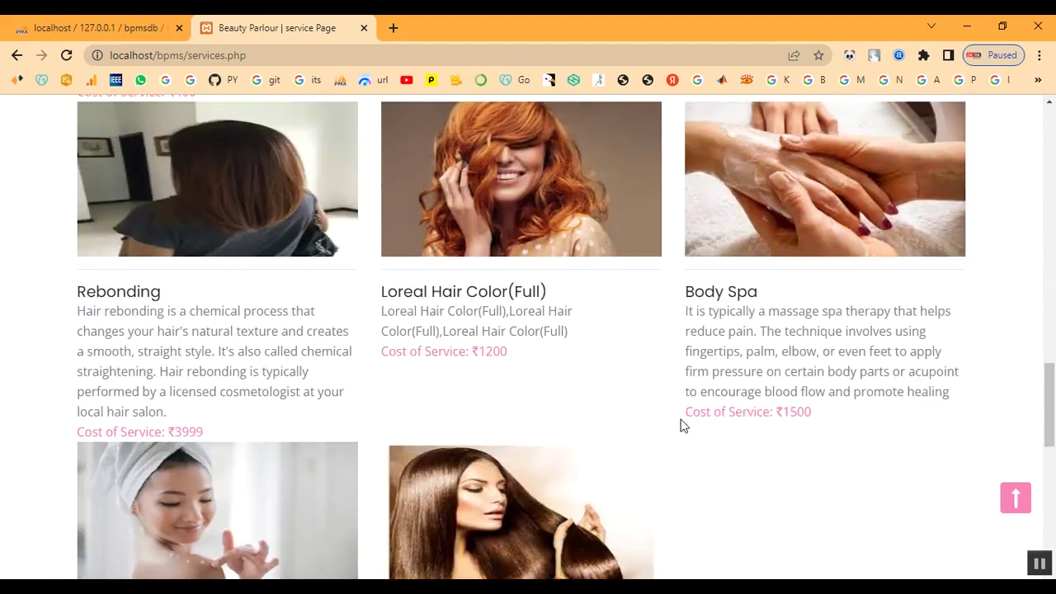
scroll(681, 424, up, 10)
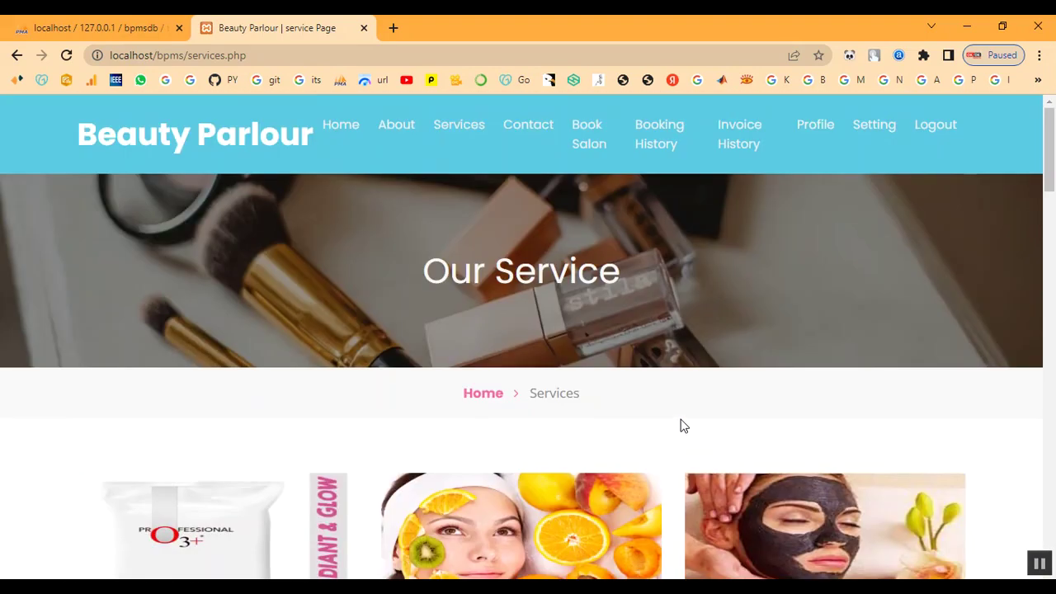
Open the Book Salon form and pick 02/10/2023 as the appointment date.
click(586, 141)
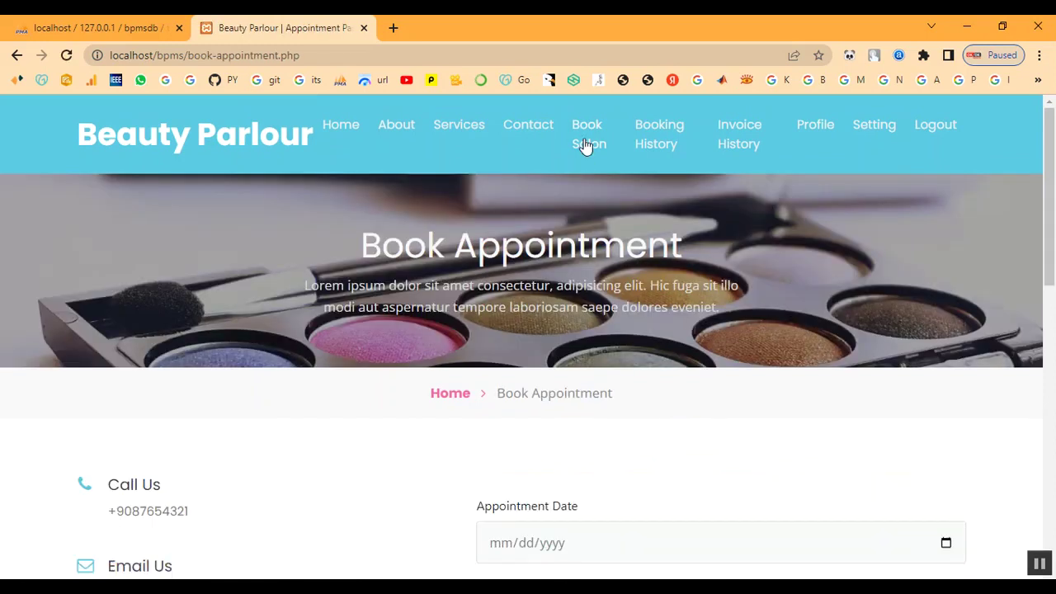
scroll(599, 346, down, 4)
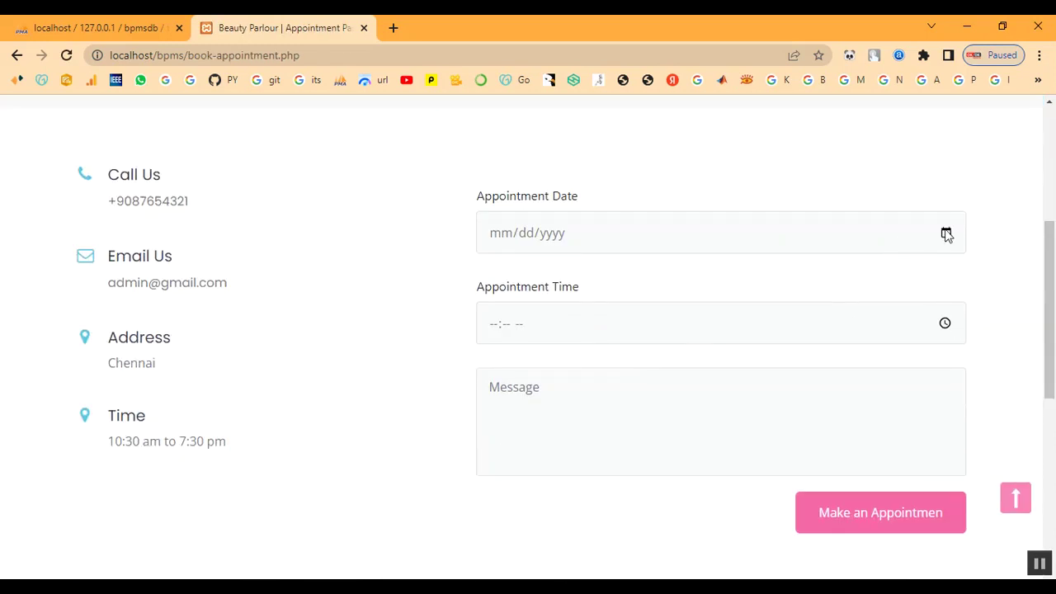
click(944, 234)
click(598, 350)
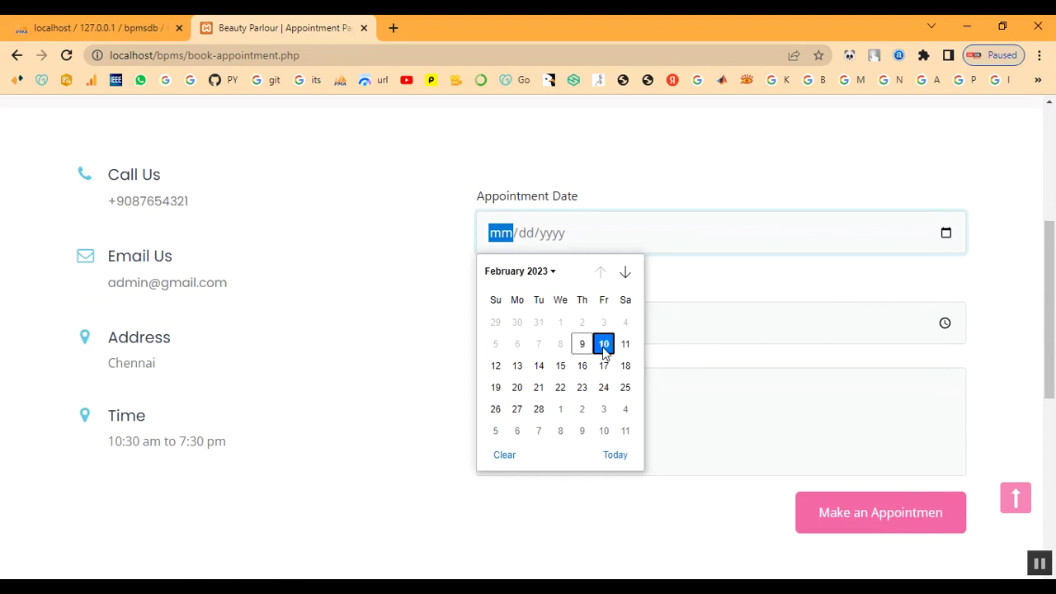
Set the appointment time to 10:00 AM.
click(944, 323)
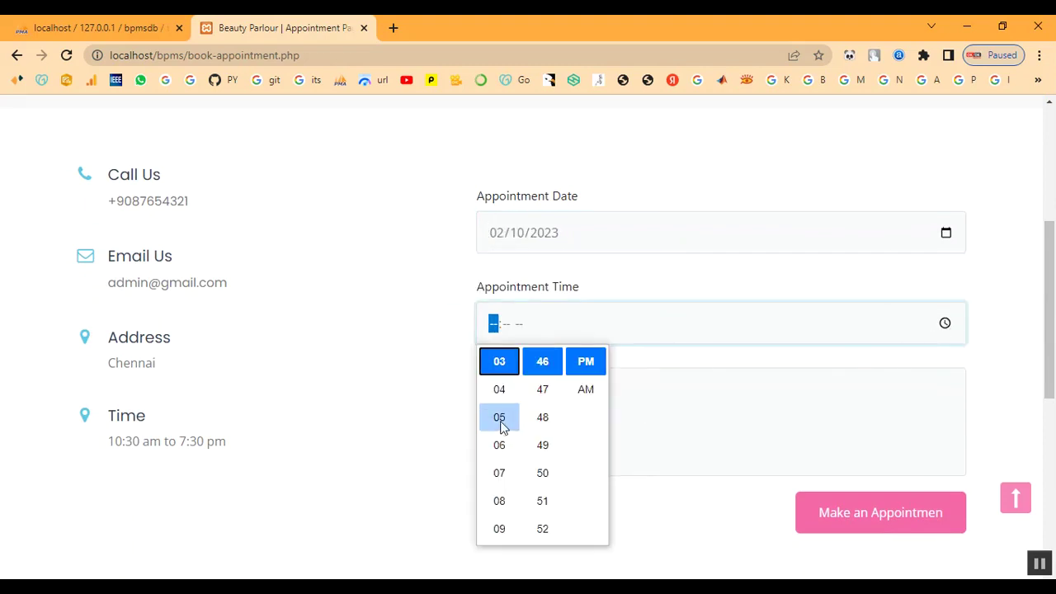
scroll(501, 422, up, 3)
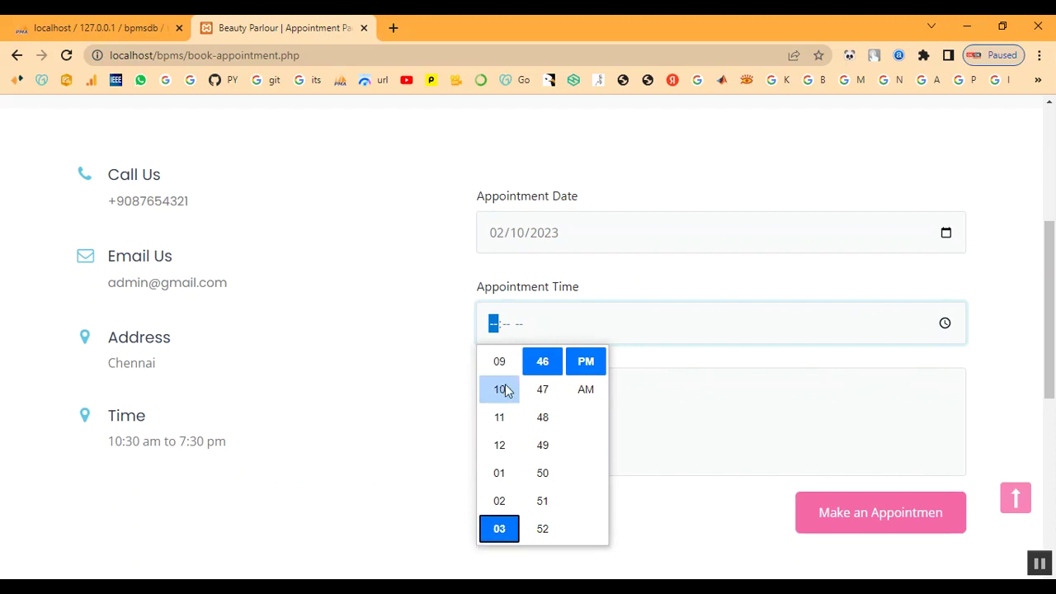
click(502, 389)
scroll(537, 408, up, 6)
scroll(542, 418, up, 5)
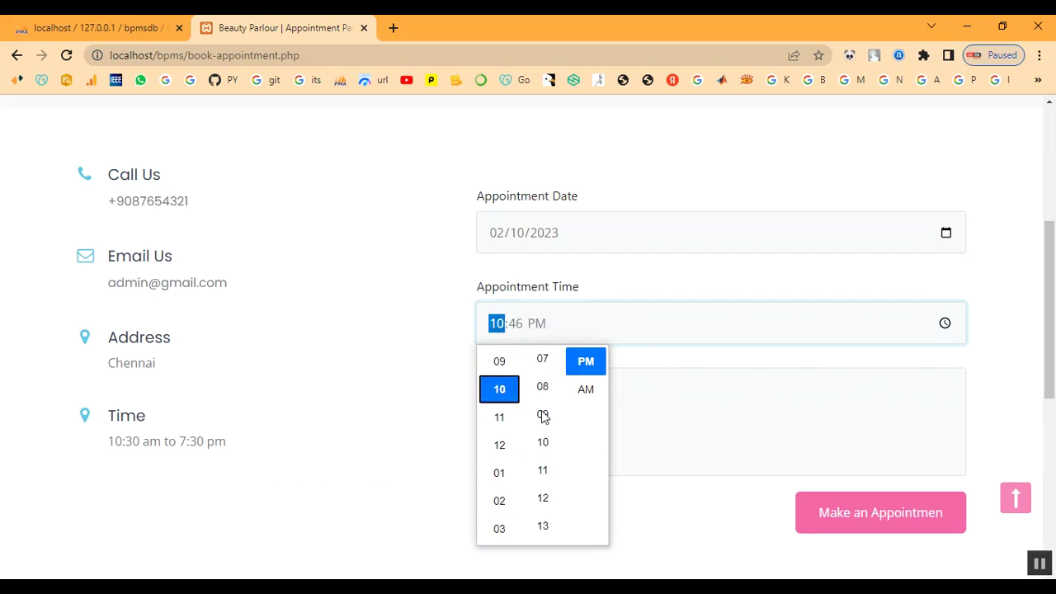
scroll(543, 413, up, 6)
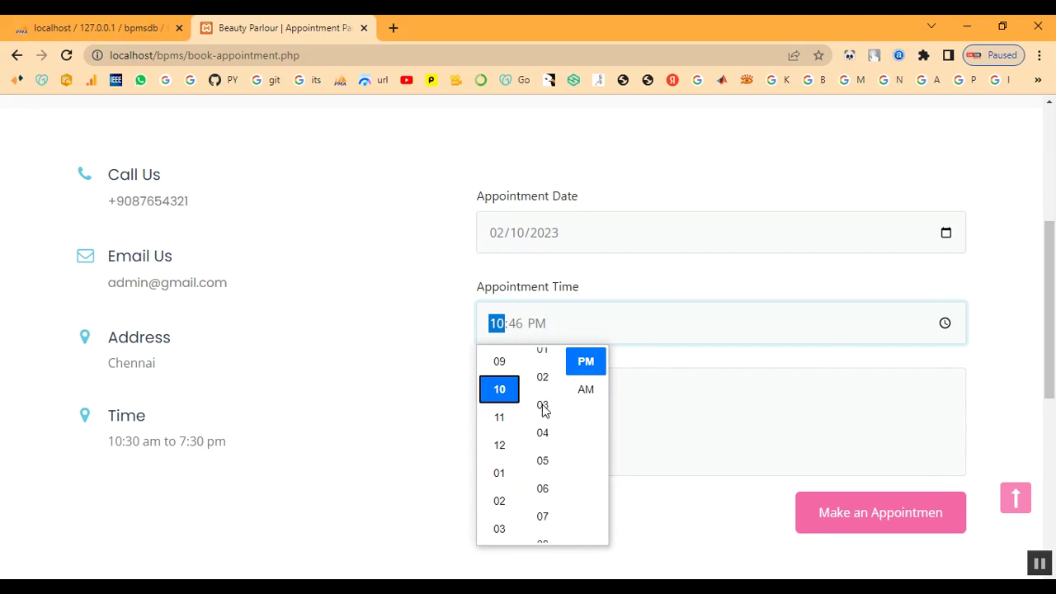
scroll(543, 410, up, 3)
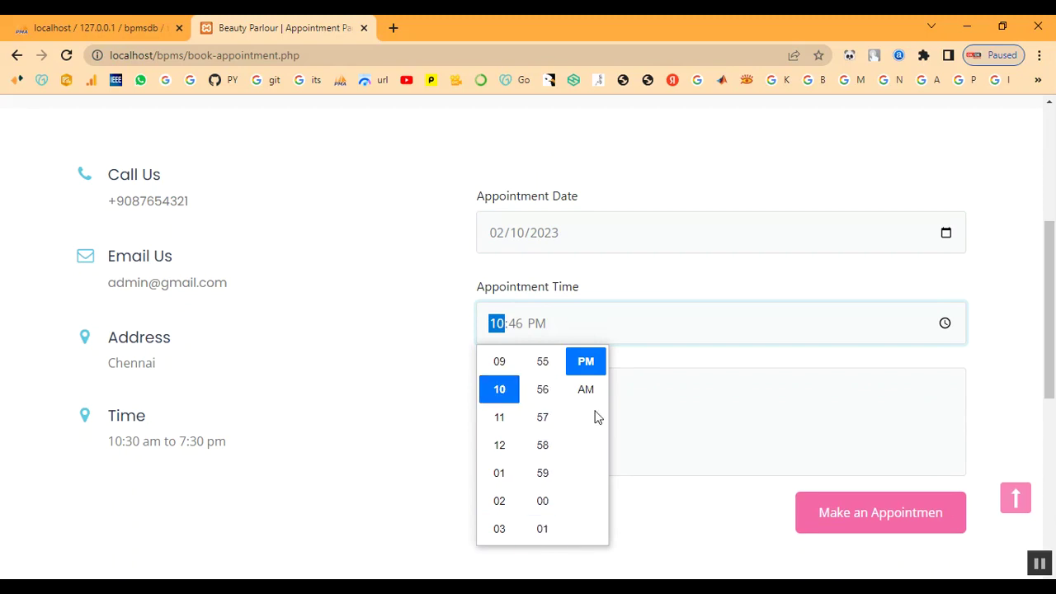
click(585, 389)
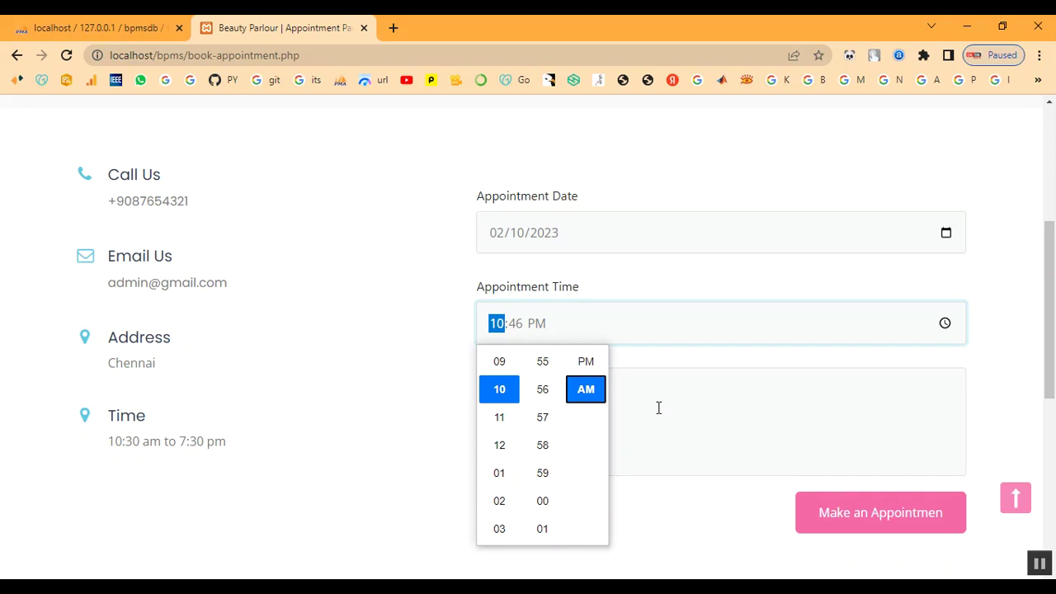
scroll(552, 471, down, 10)
scroll(552, 465, up, 5)
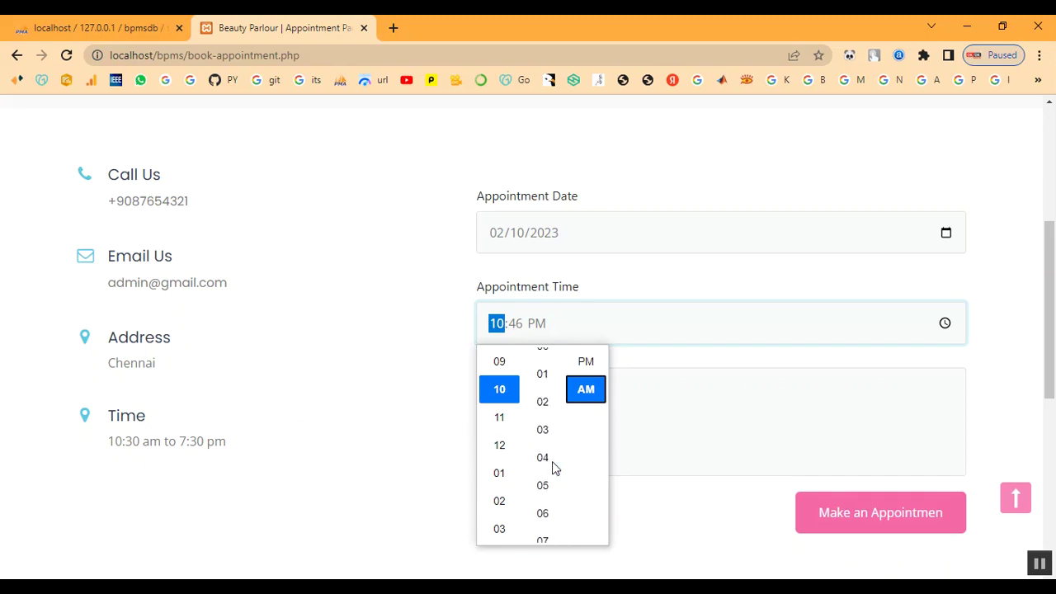
scroll(548, 404, up, 1)
click(543, 363)
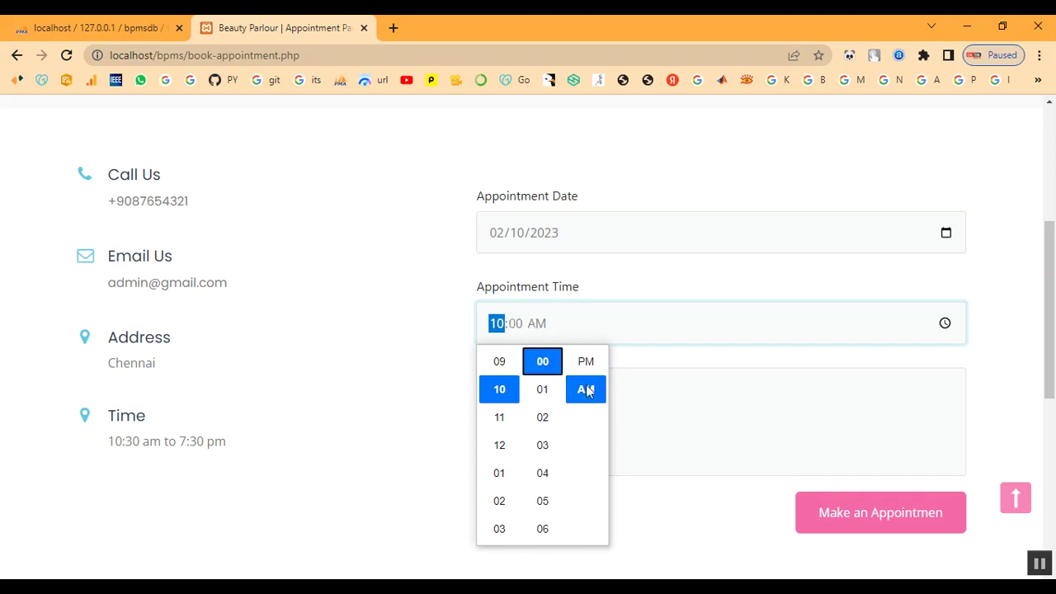
click(716, 364)
Write the message 'Keratin Treatment' and submit the appointment booking.
click(574, 420)
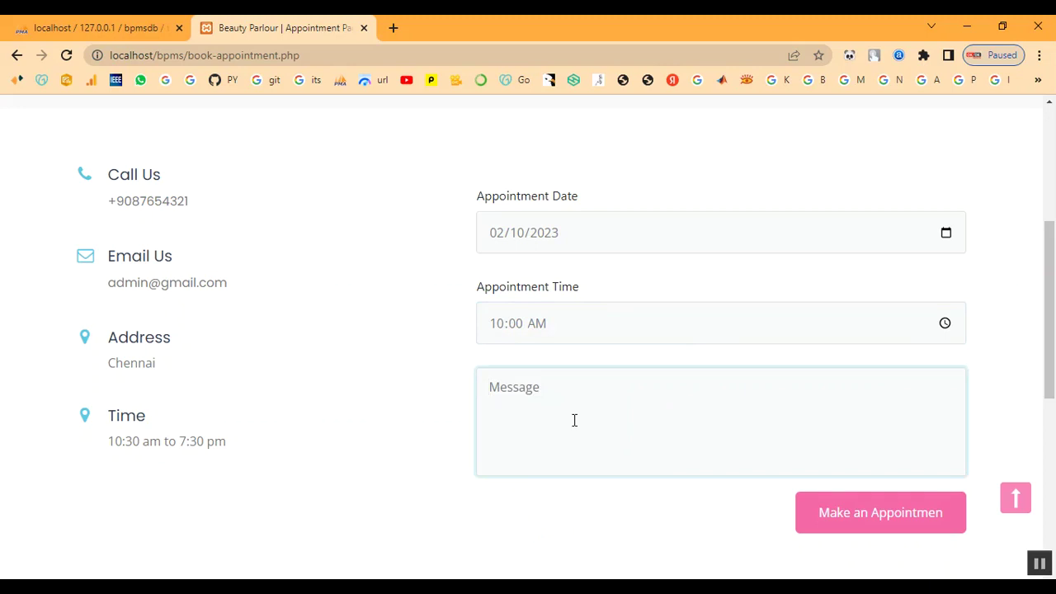
text(I)
key(BackSpace)
text(Keratin Treatment)
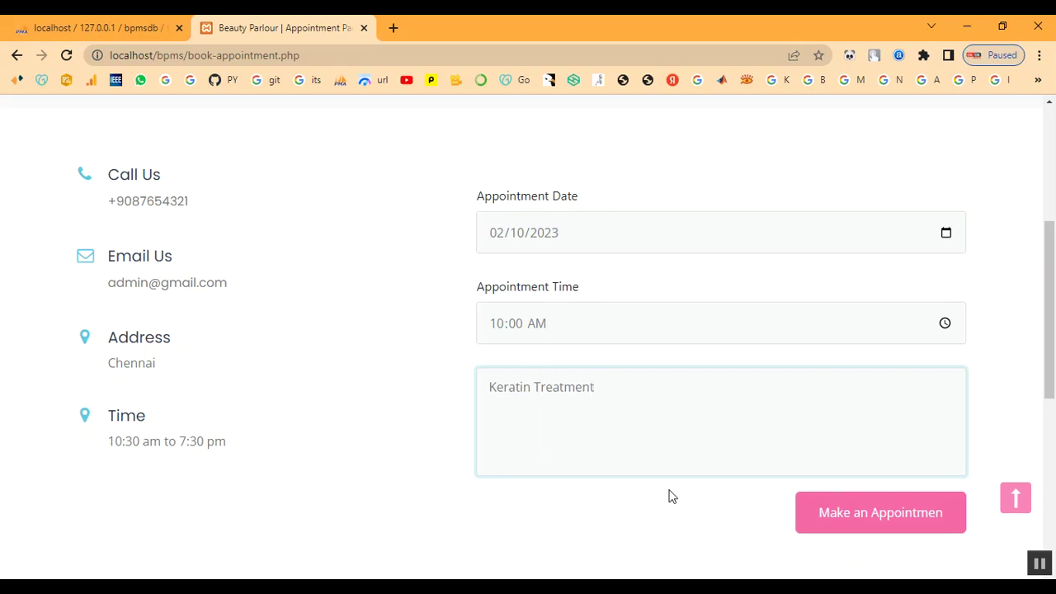
click(828, 512)
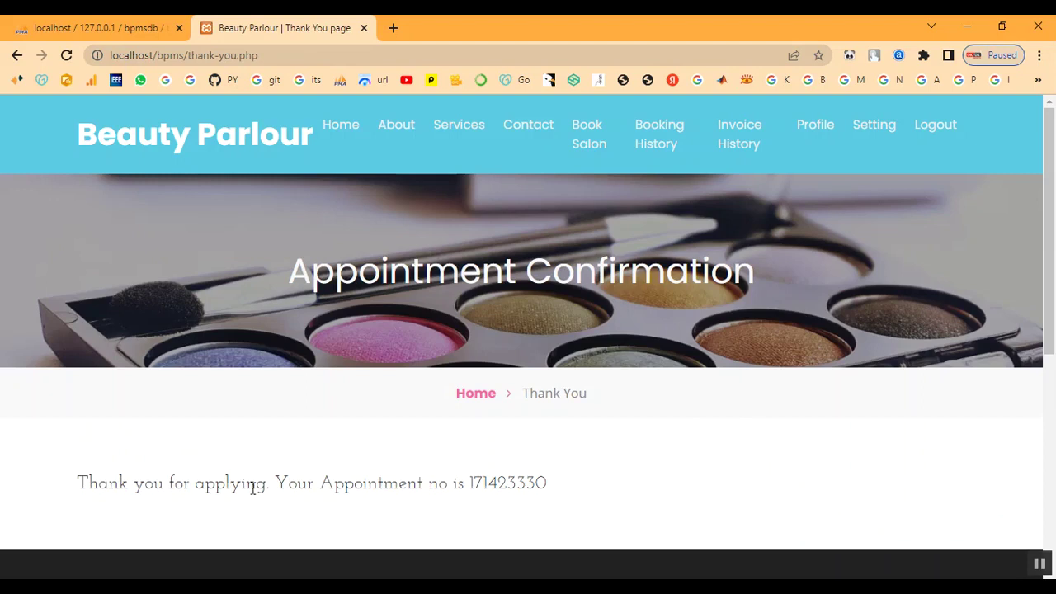
Copy the appointment number from the booking confirmation message.
drag(470, 483, 556, 485)
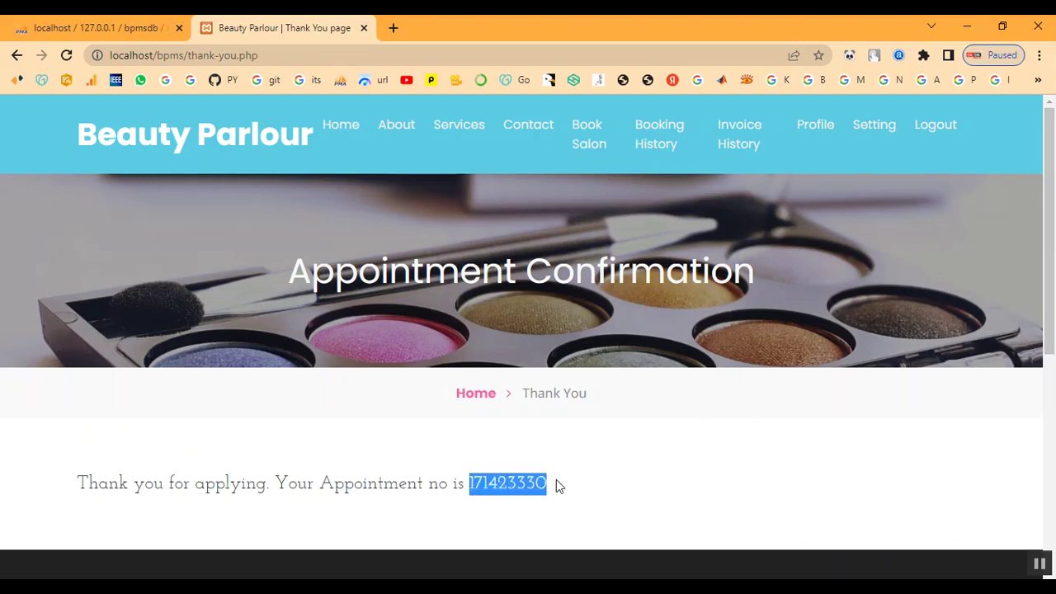
right_click(501, 488)
click(551, 395)
drag(82, 486, 645, 500)
click(648, 500)
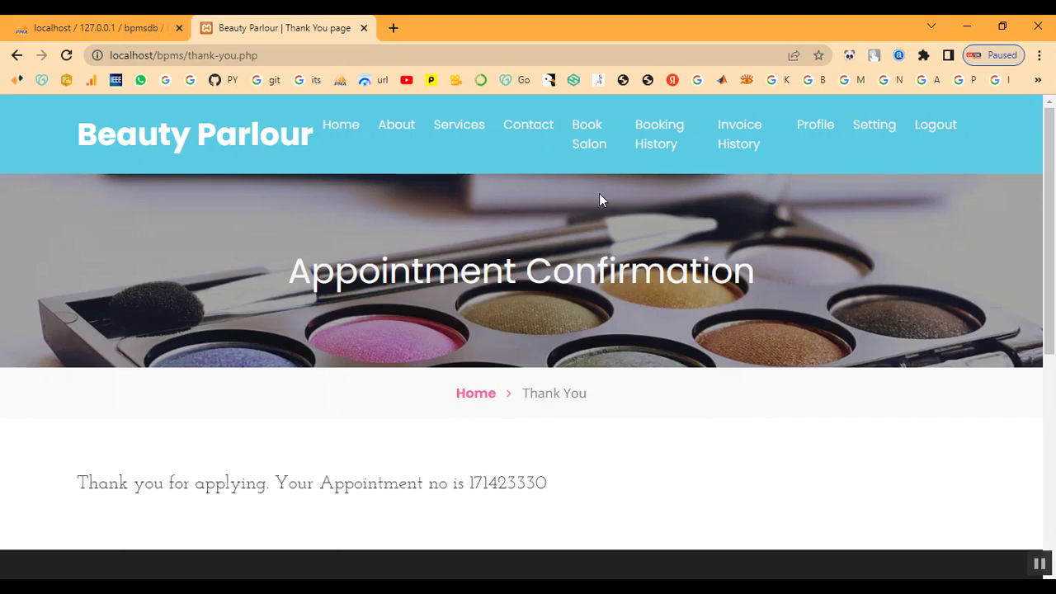
Review the new appointment's details in the customer's booking history.
click(662, 141)
scroll(735, 442, down, 2)
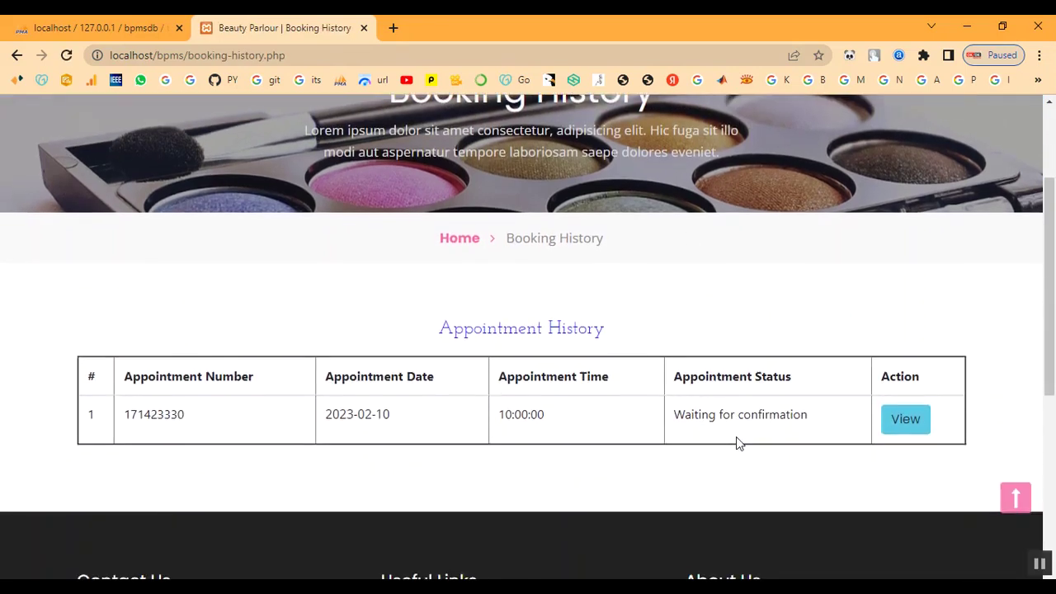
scroll(735, 443, down, 1)
click(915, 346)
scroll(764, 405, down, 4)
drag(575, 486, 731, 502)
scroll(731, 503, up, 4)
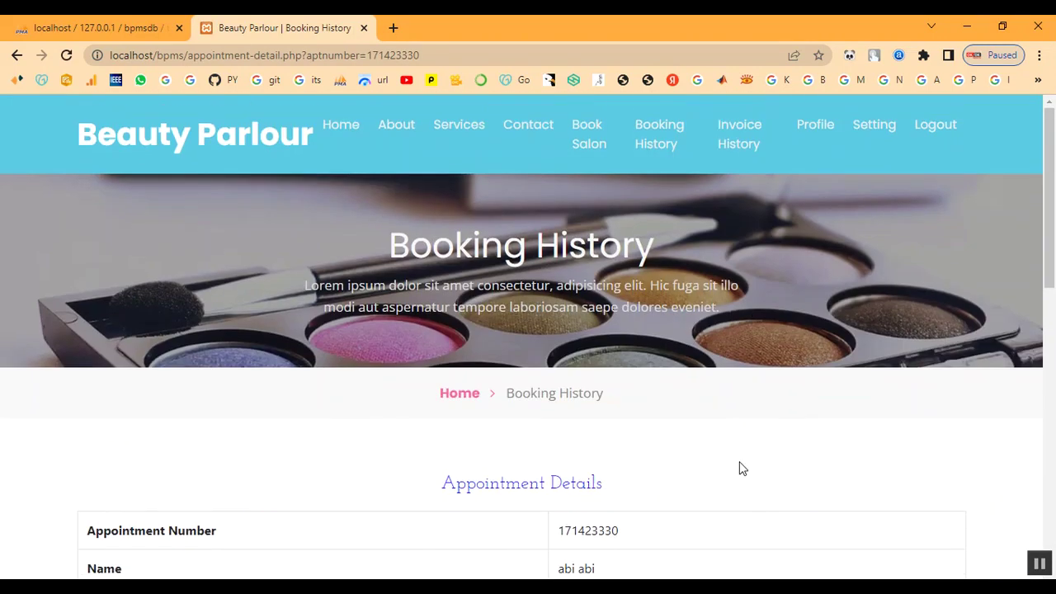
click(661, 155)
Look over the customer's invoice history and profile page.
click(753, 140)
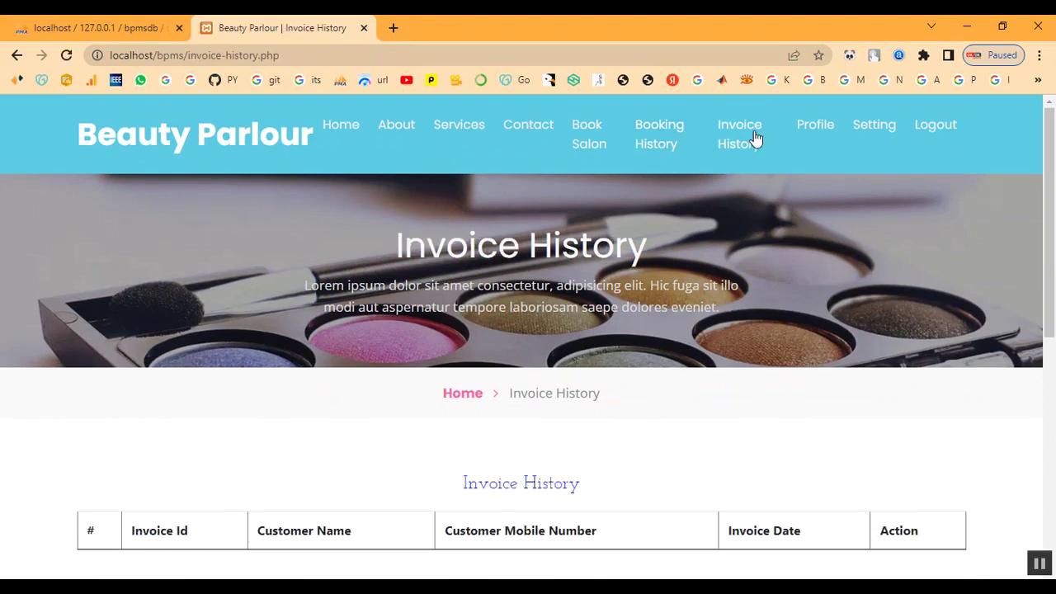
scroll(754, 294, down, 3)
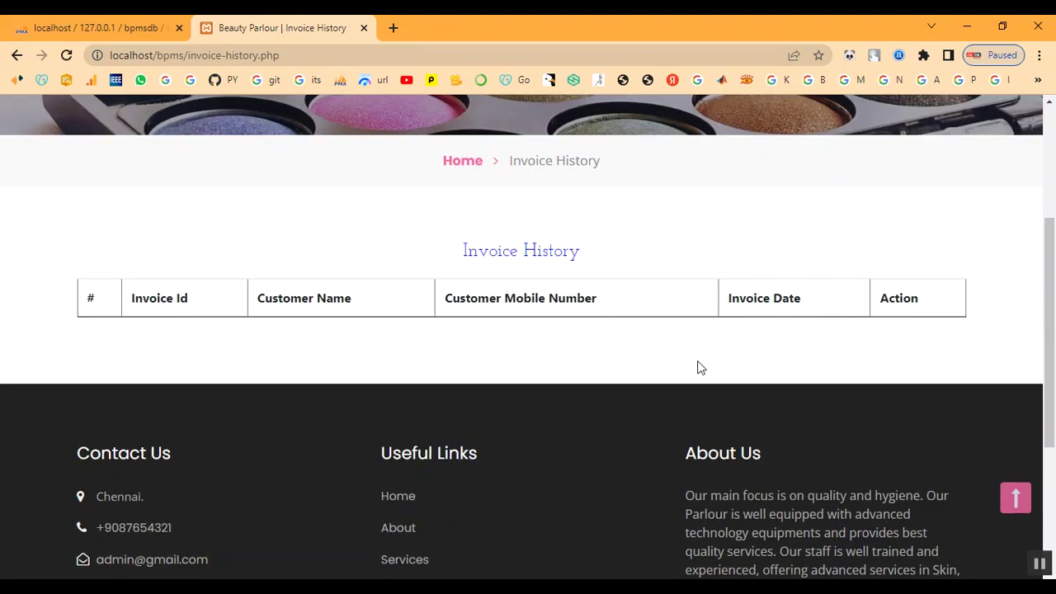
scroll(702, 363, up, 3)
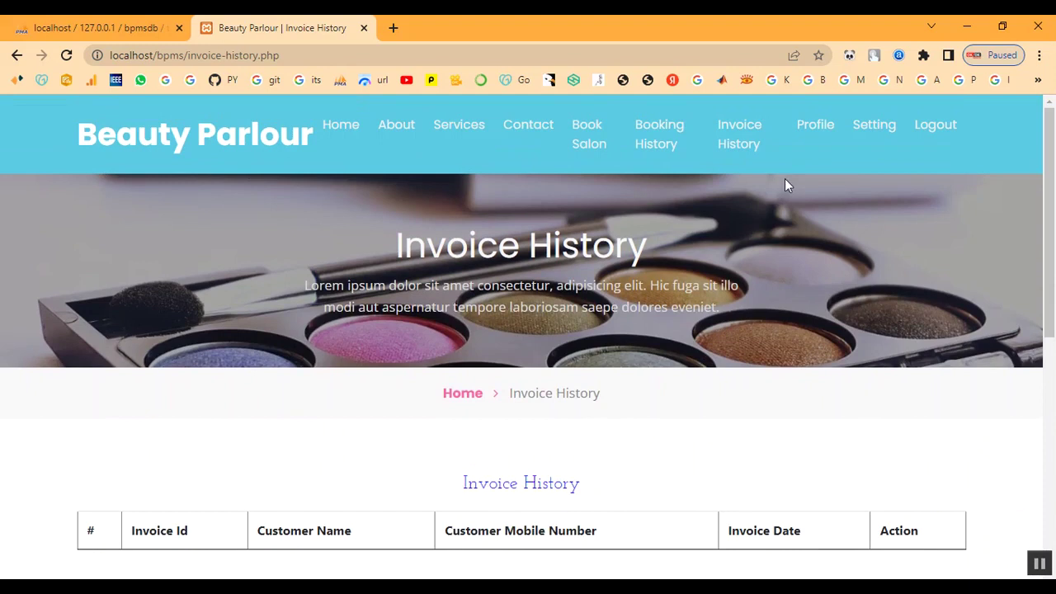
click(811, 129)
scroll(729, 353, down, 1)
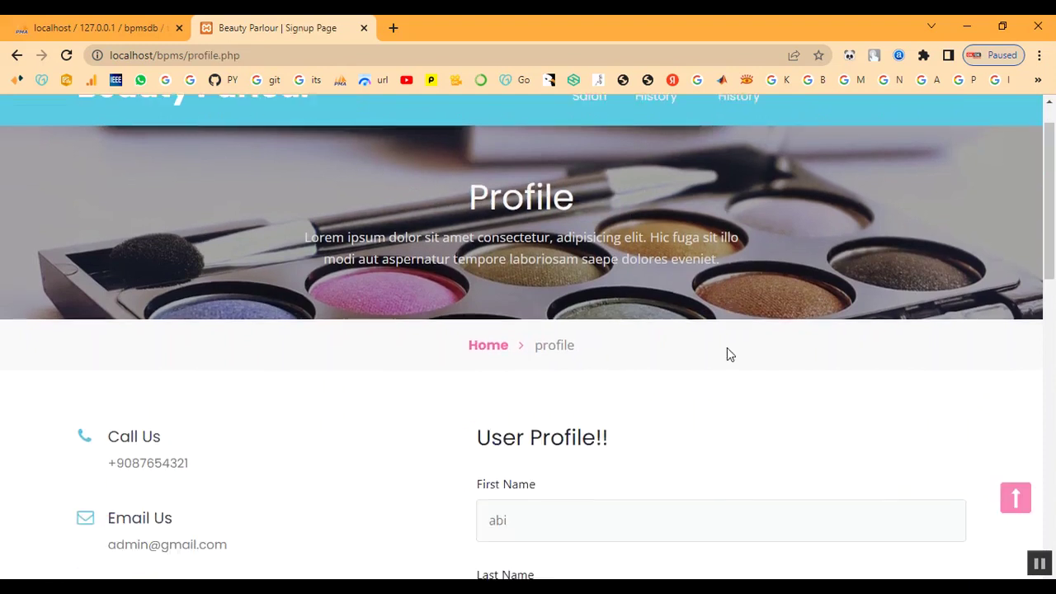
scroll(726, 353, down, 8)
scroll(715, 356, up, 2)
scroll(715, 363, up, 7)
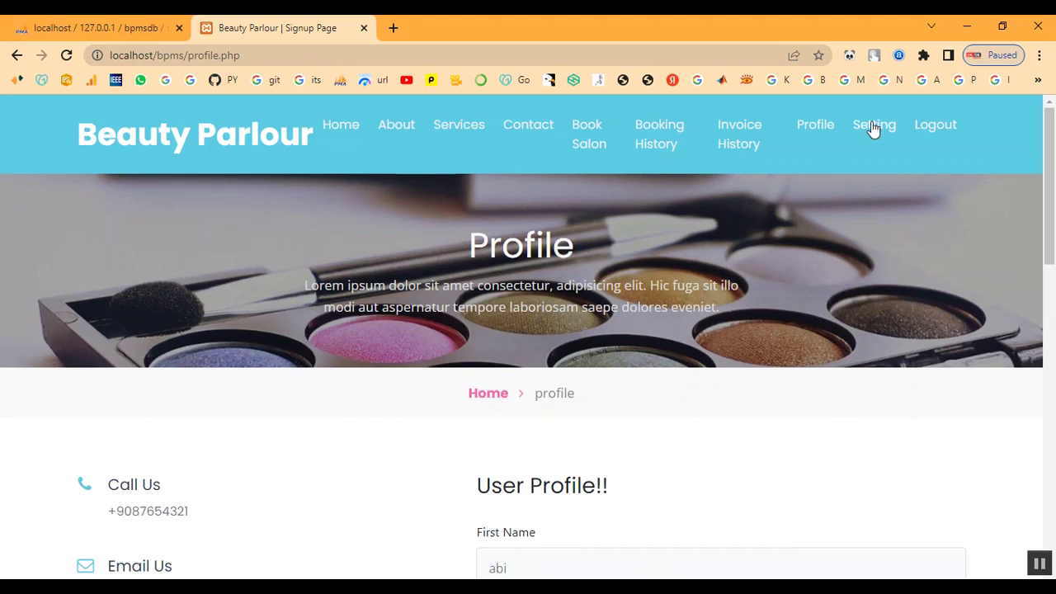
Check the Change Password settings, then log the customer out.
click(872, 130)
scroll(822, 281, down, 5)
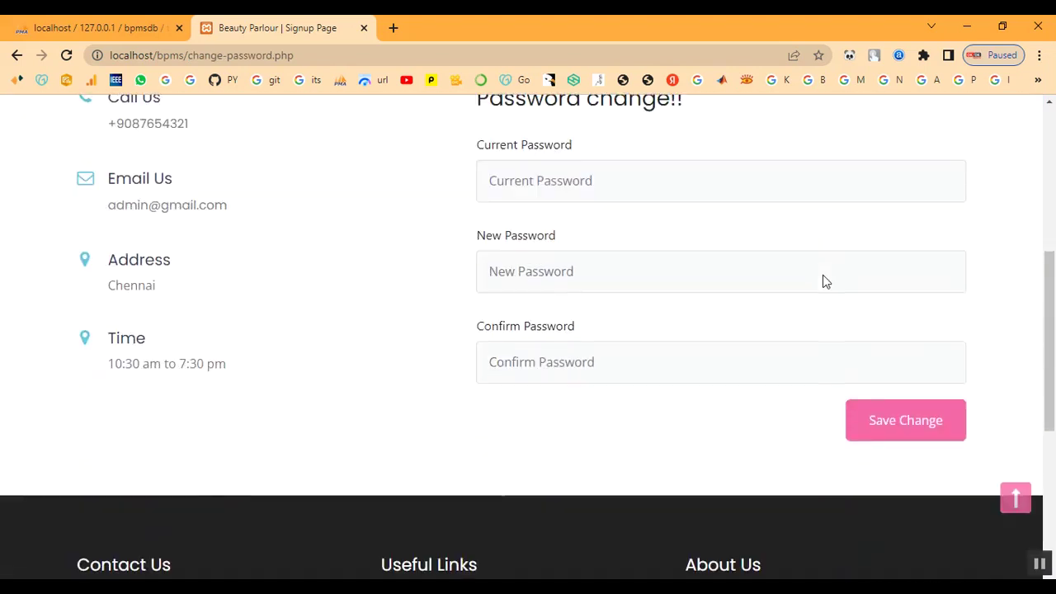
scroll(822, 281, up, 5)
click(947, 132)
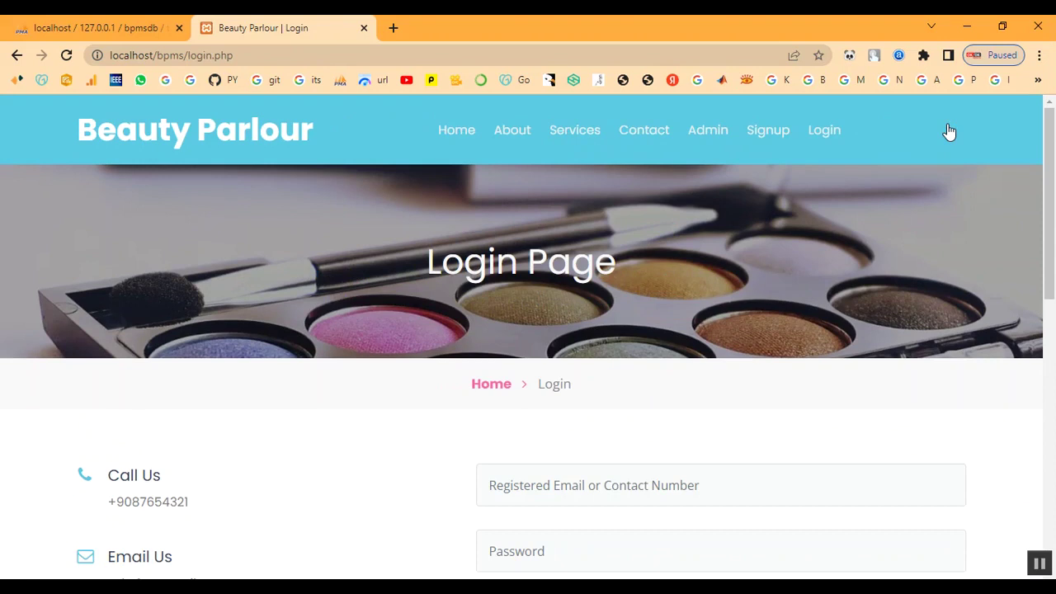
Sign in to the admin panel with the admin credentials and open the appointment list.
click(490, 386)
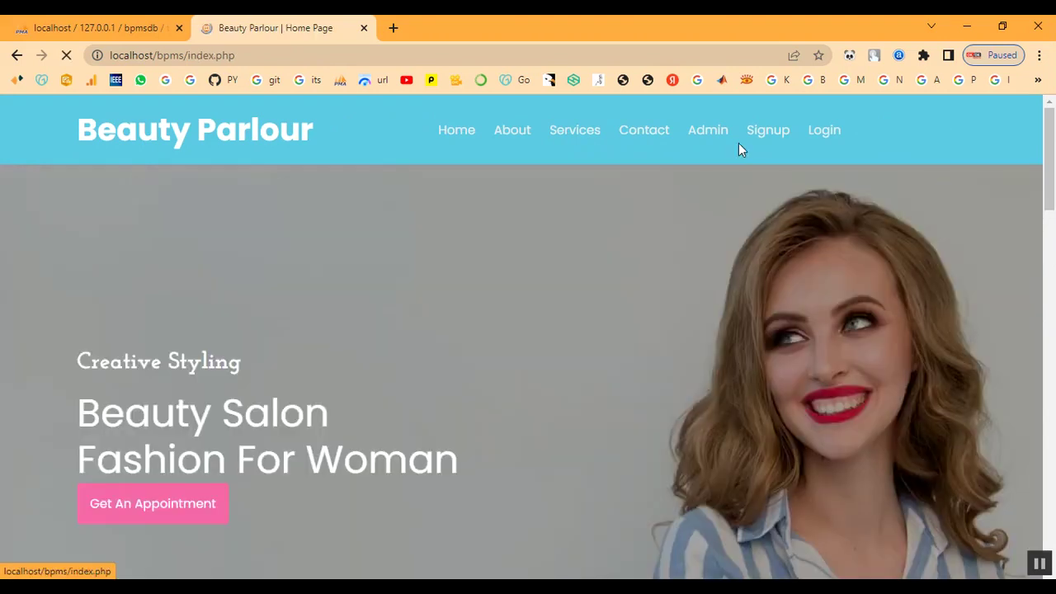
click(710, 132)
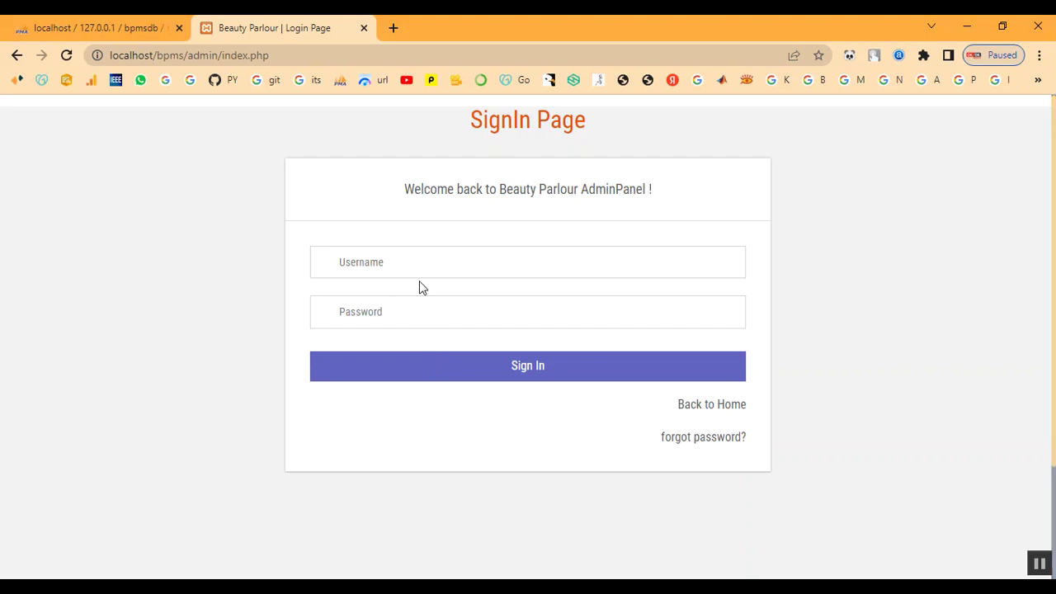
click(421, 270)
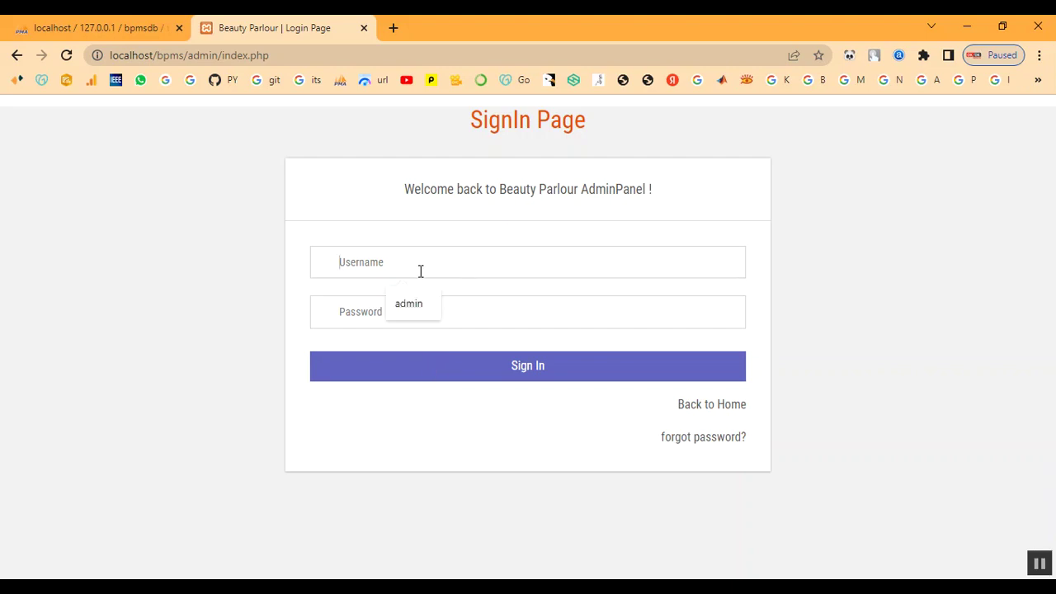
text(adminT)
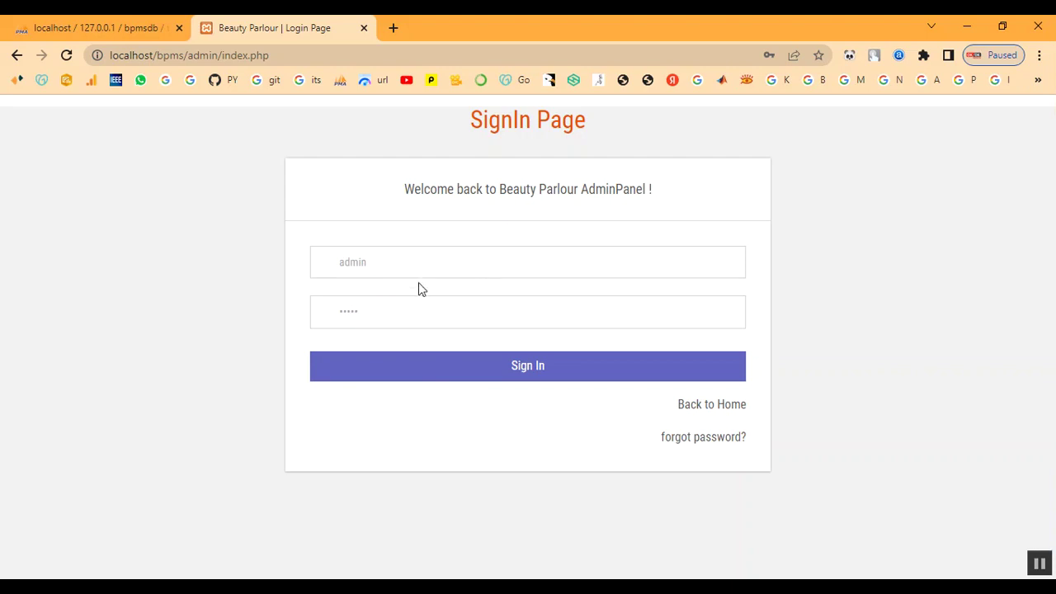
click(438, 366)
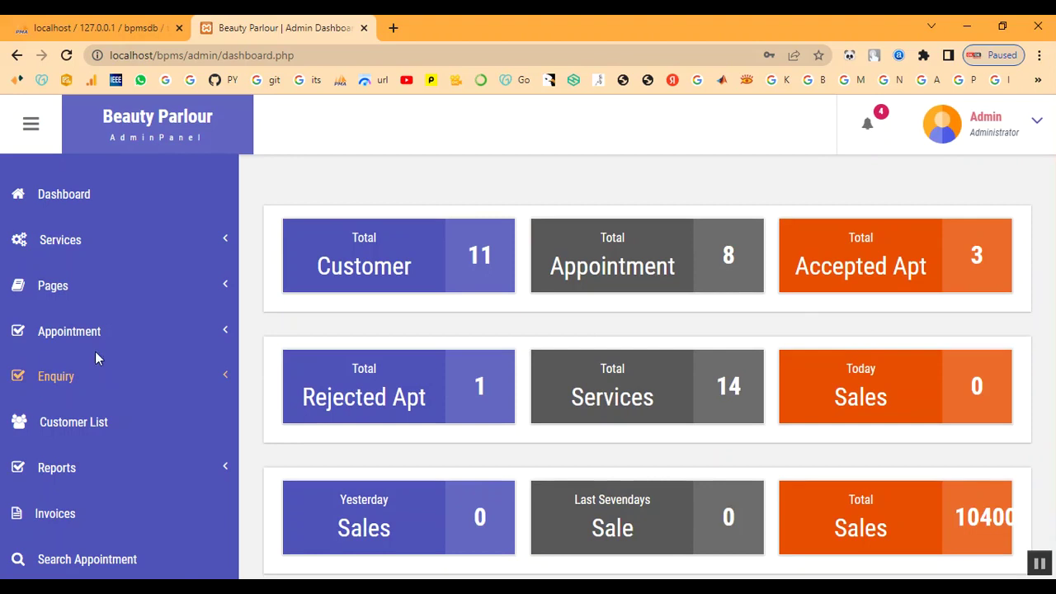
click(83, 331)
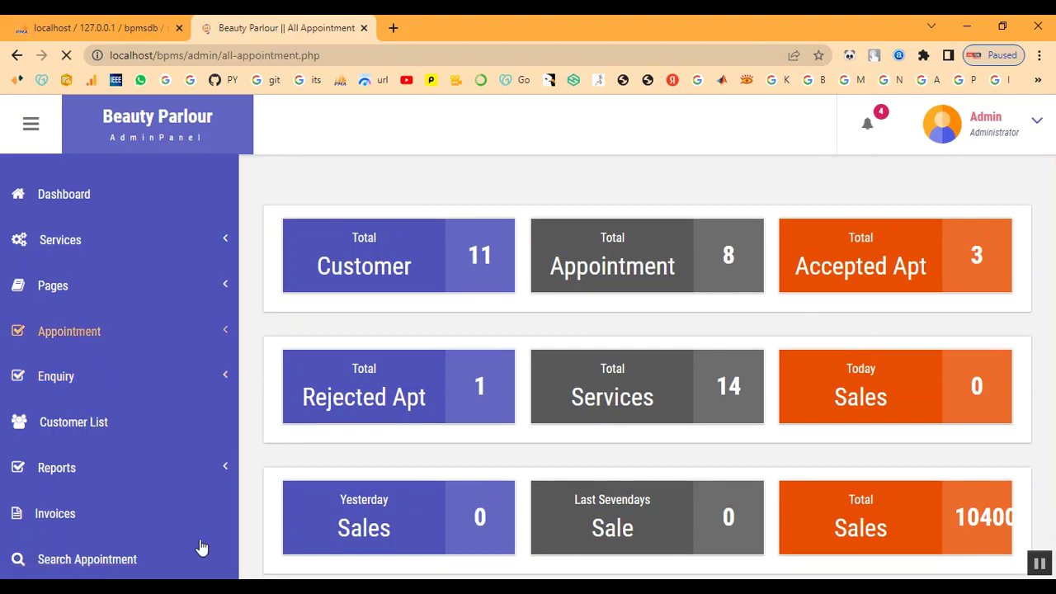
scroll(490, 382, down, 3)
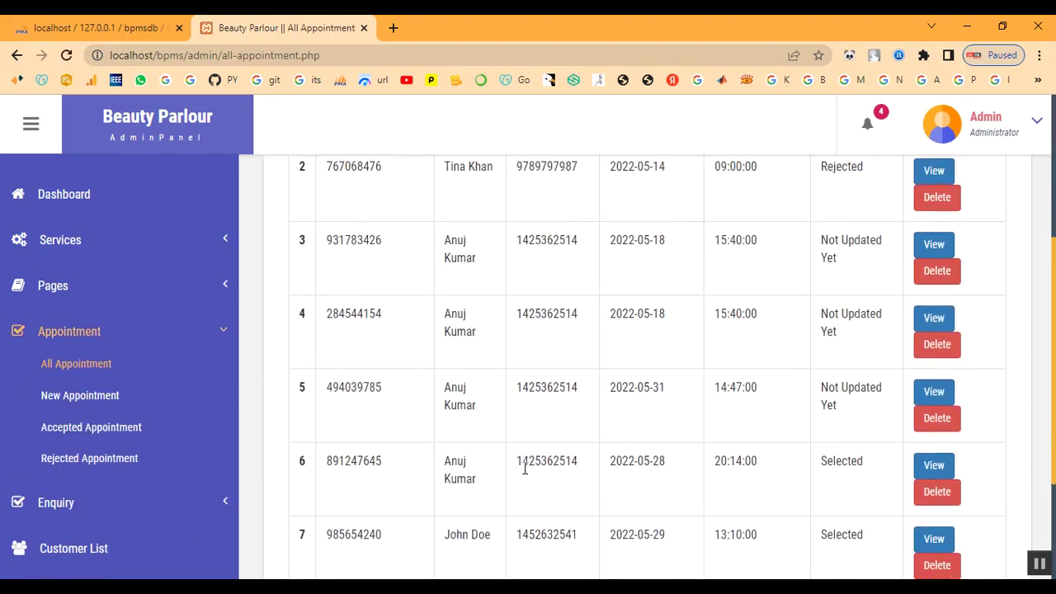
scroll(523, 471, down, 2)
drag(471, 441, 860, 464)
click(860, 442)
click(936, 434)
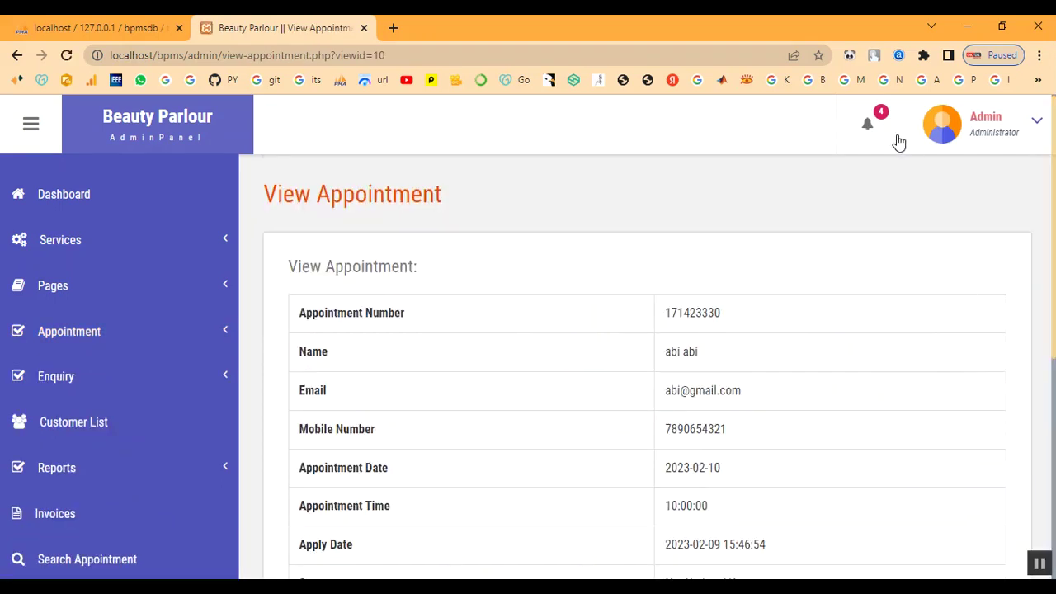
Check and dismiss the new notifications, then scroll through the appointment details.
click(871, 139)
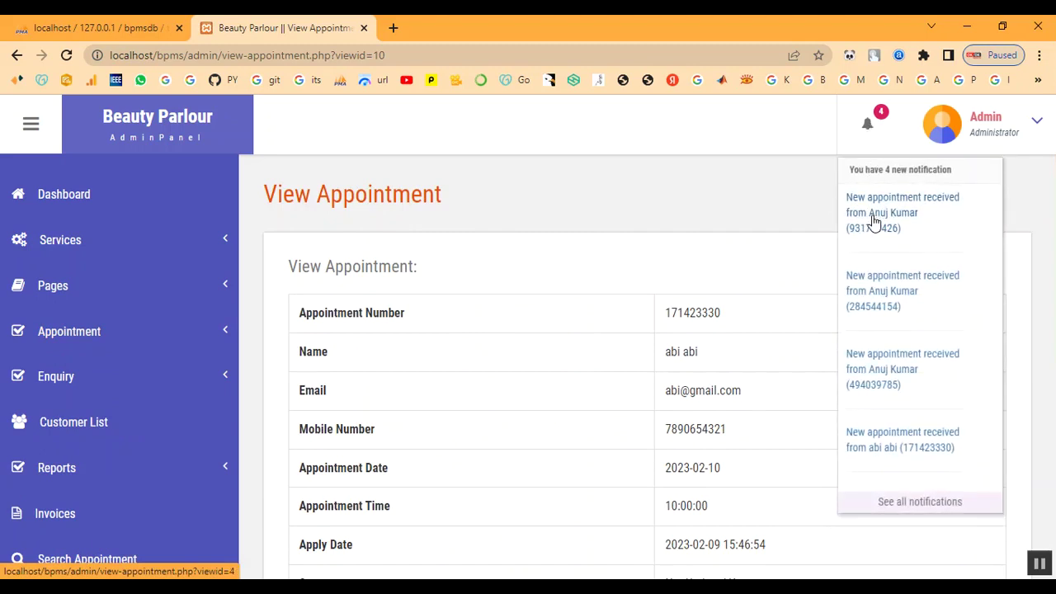
click(866, 450)
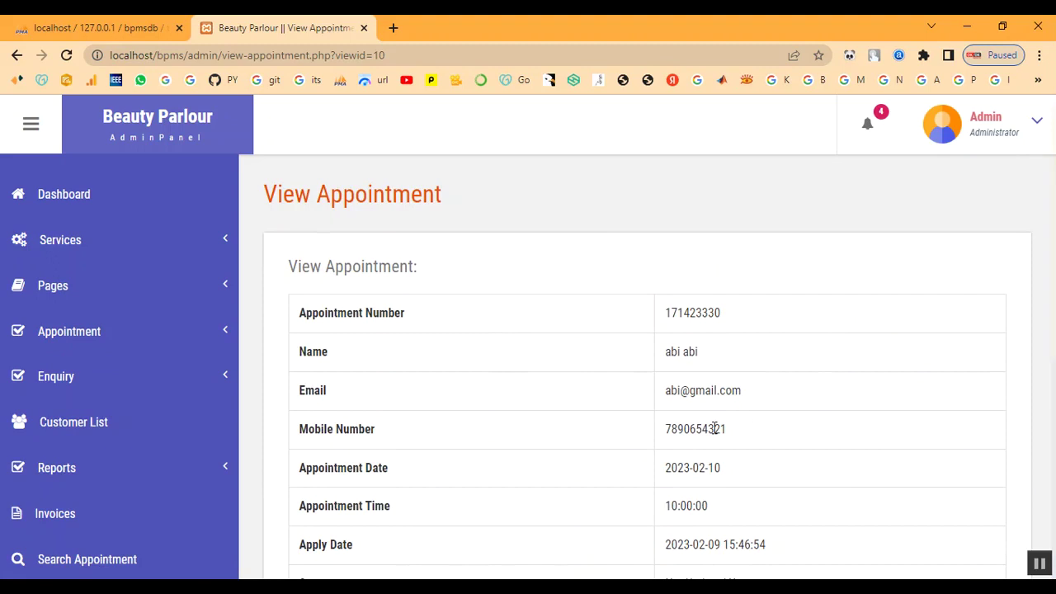
scroll(866, 363, down, 3)
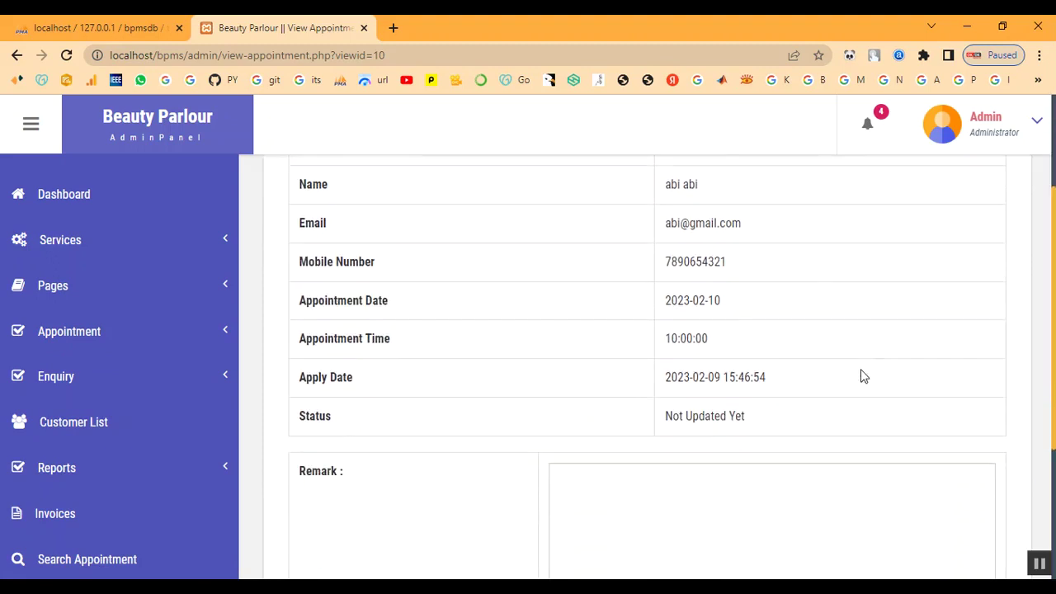
scroll(743, 384, up, 2)
scroll(744, 379, down, 3)
Submit remark 'Your Appointment has been Booked' with status Selected for the appointment.
click(738, 409)
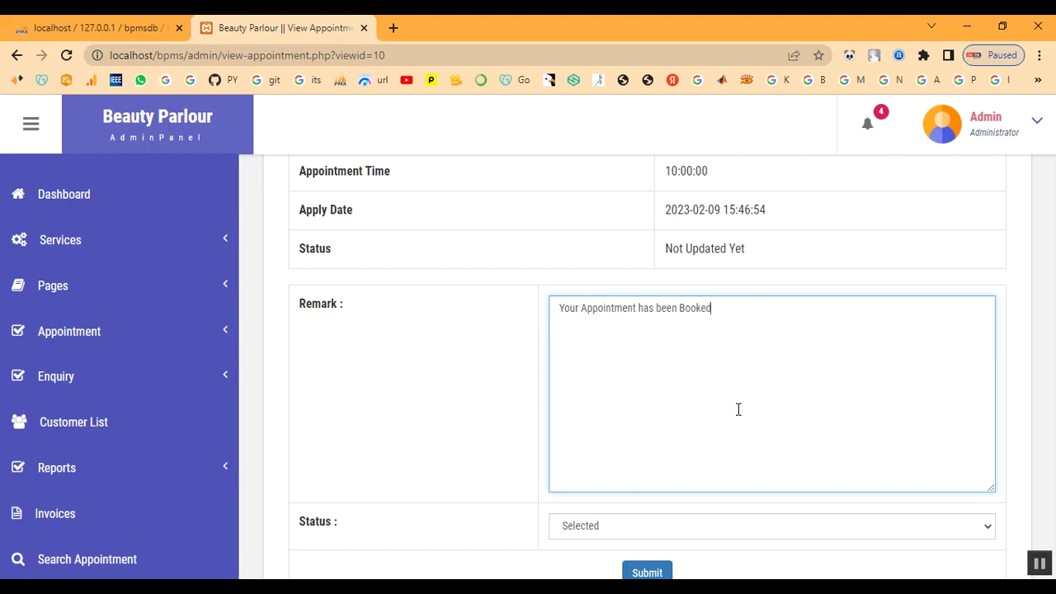
scroll(738, 409, down, 1)
click(684, 457)
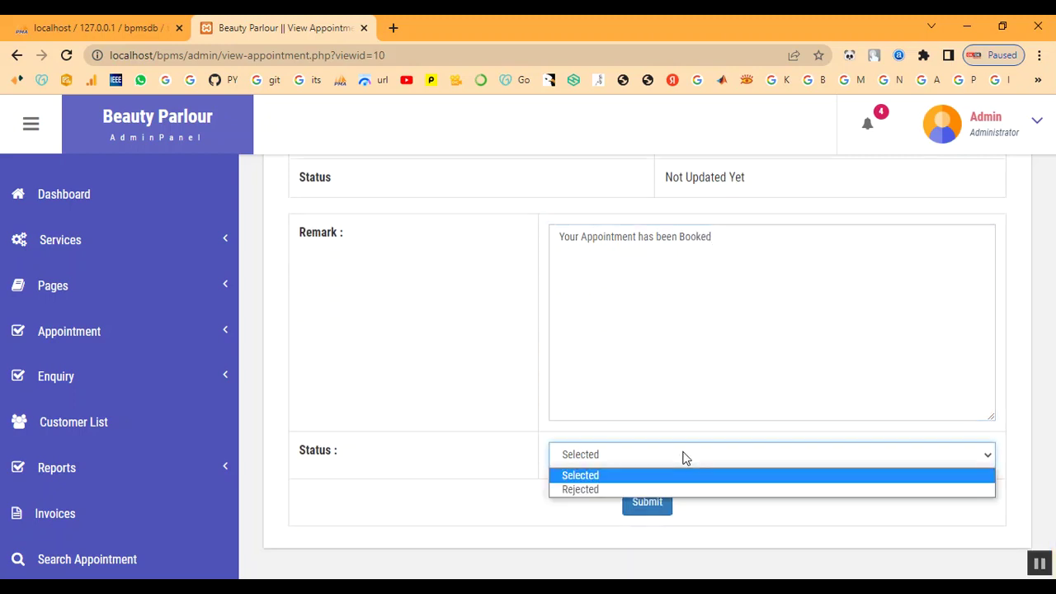
click(681, 476)
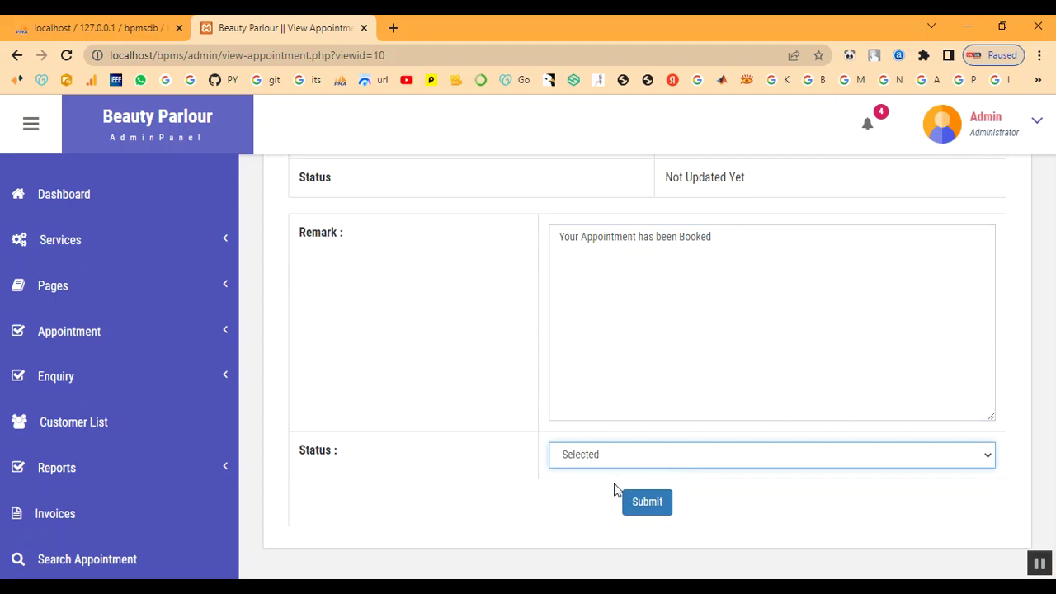
click(645, 501)
drag(502, 113, 381, 110)
click(650, 146)
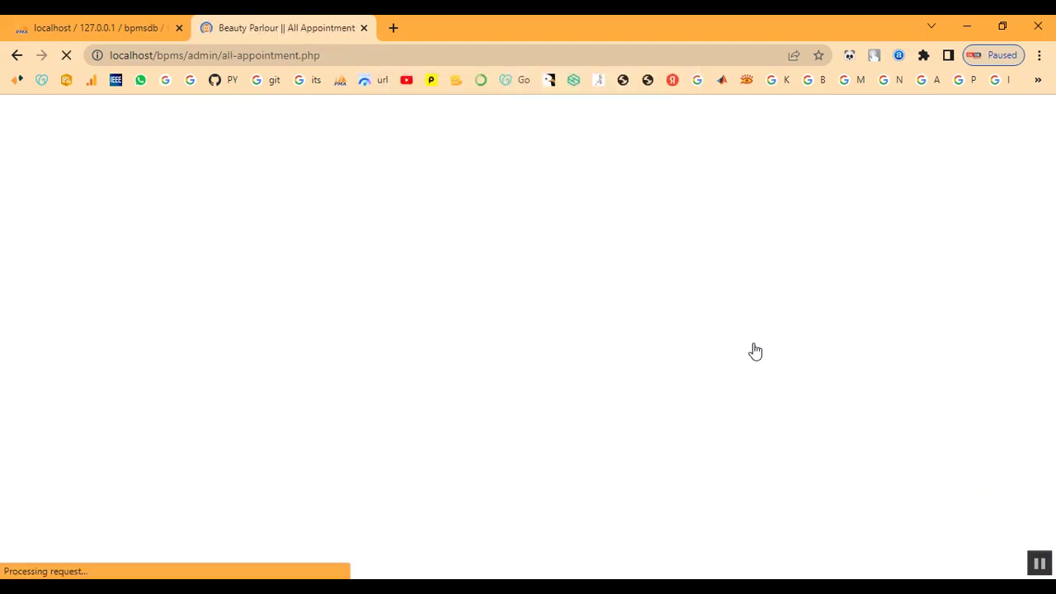
Confirm row 8 now shows Selected, then go to the Customer List.
scroll(844, 495, down, 6)
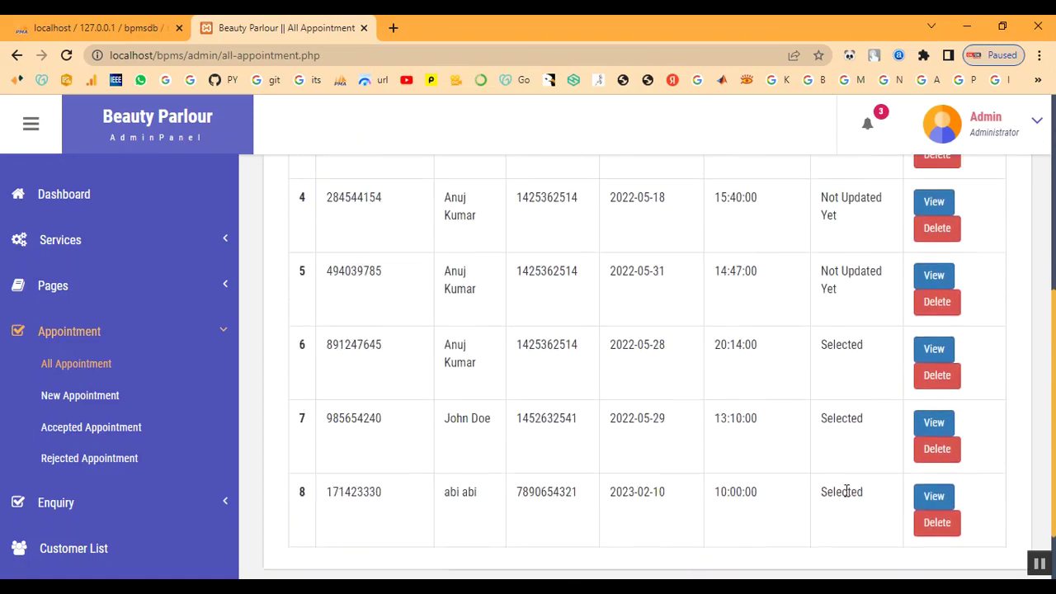
drag(828, 435, 863, 440)
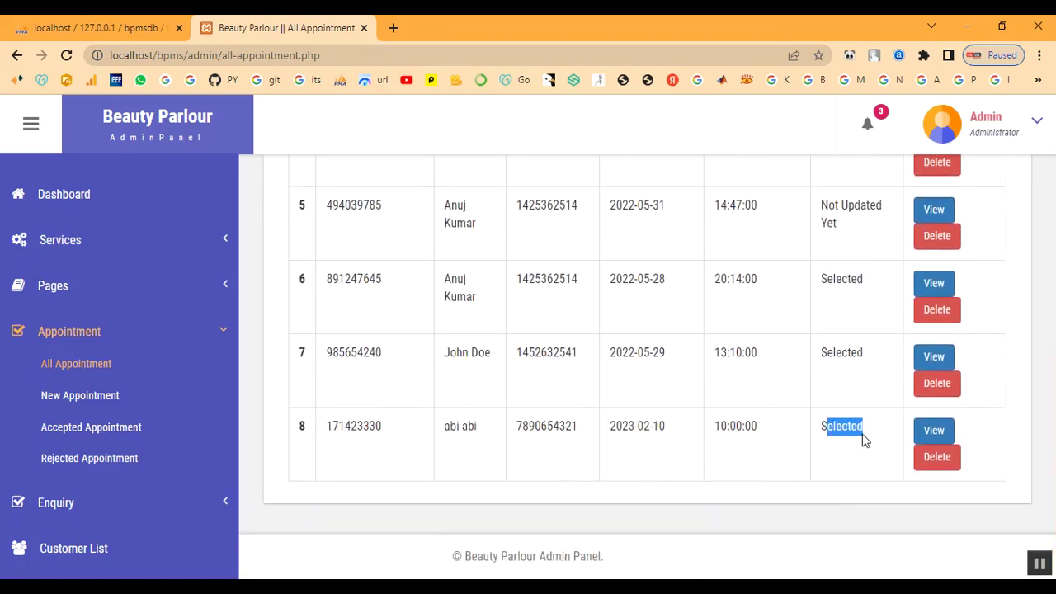
scroll(486, 491, up, 4)
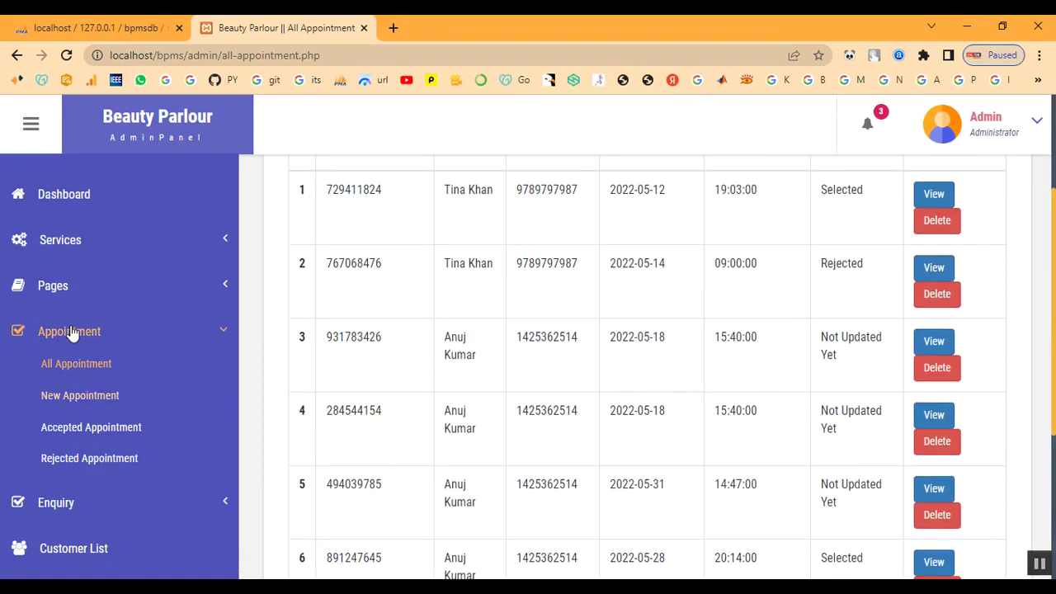
click(69, 331)
scroll(90, 462, down, 2)
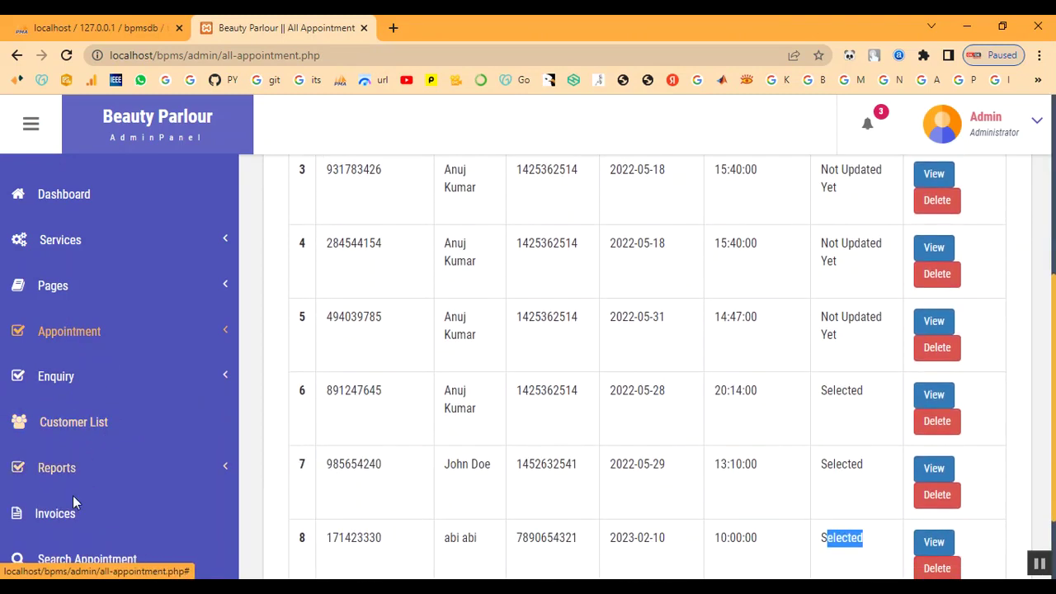
click(71, 425)
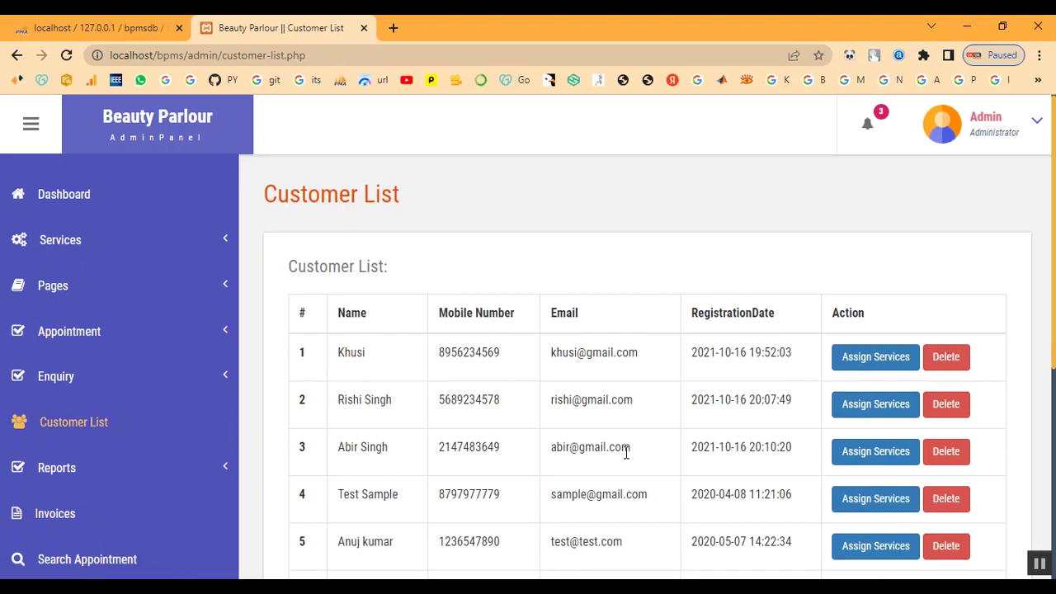
Assign Keratin Treatment (2000) to customer 11 and generate the invoice.
scroll(923, 445, down, 5)
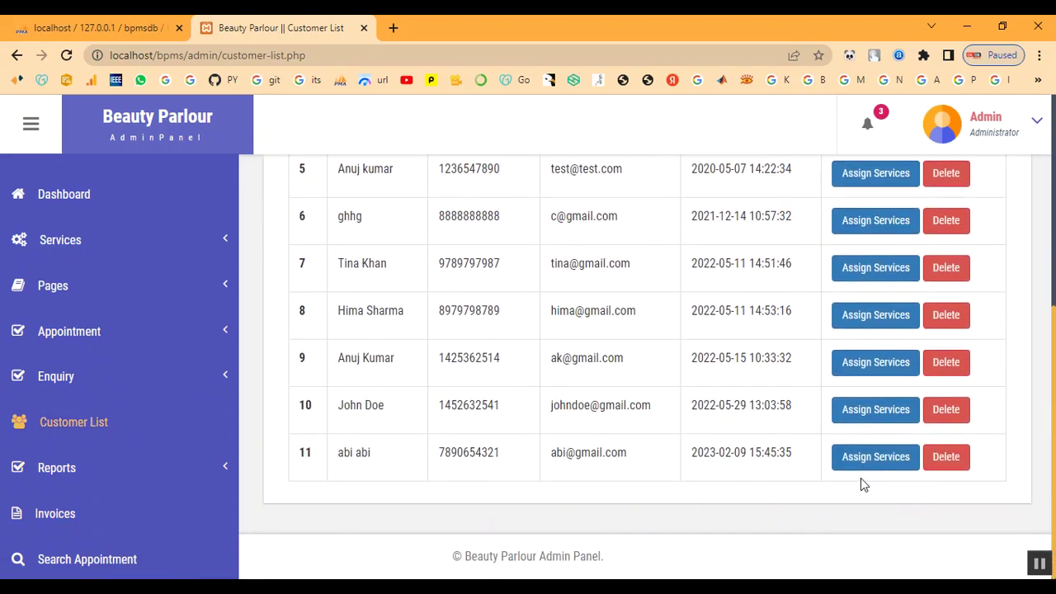
click(870, 458)
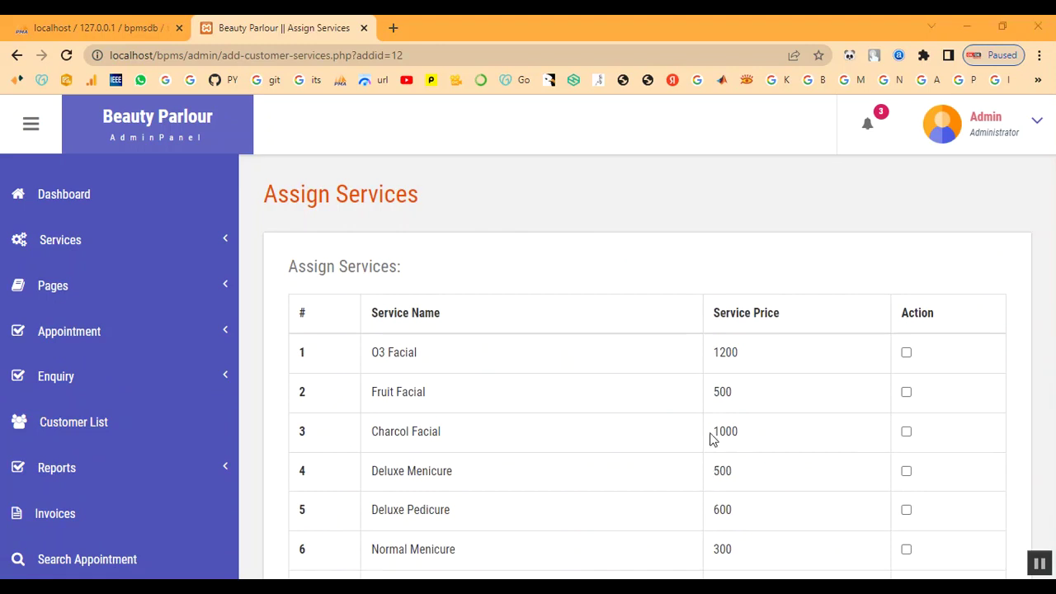
scroll(431, 388, down, 5)
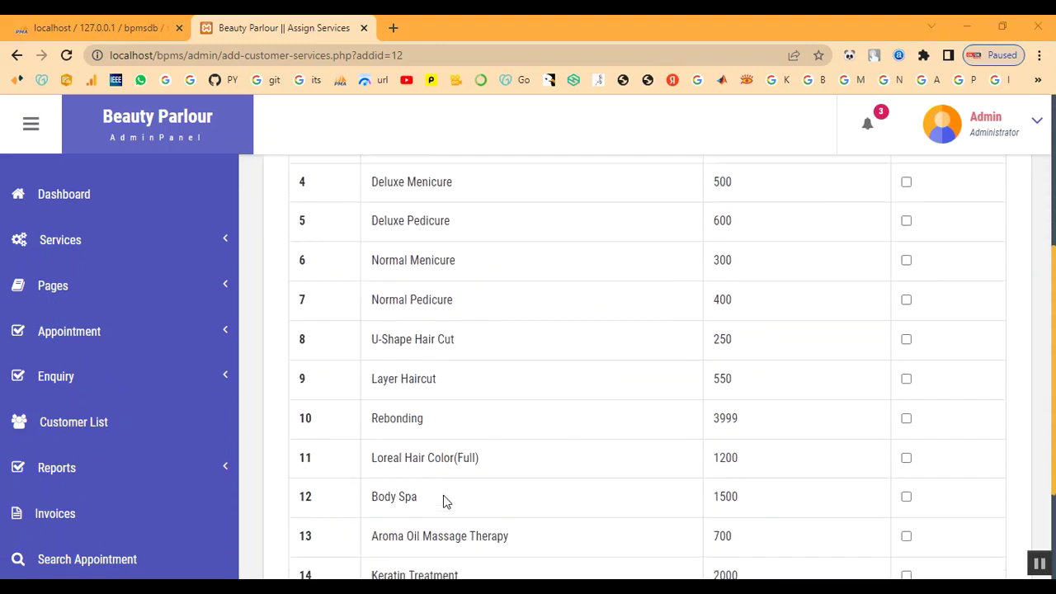
click(905, 414)
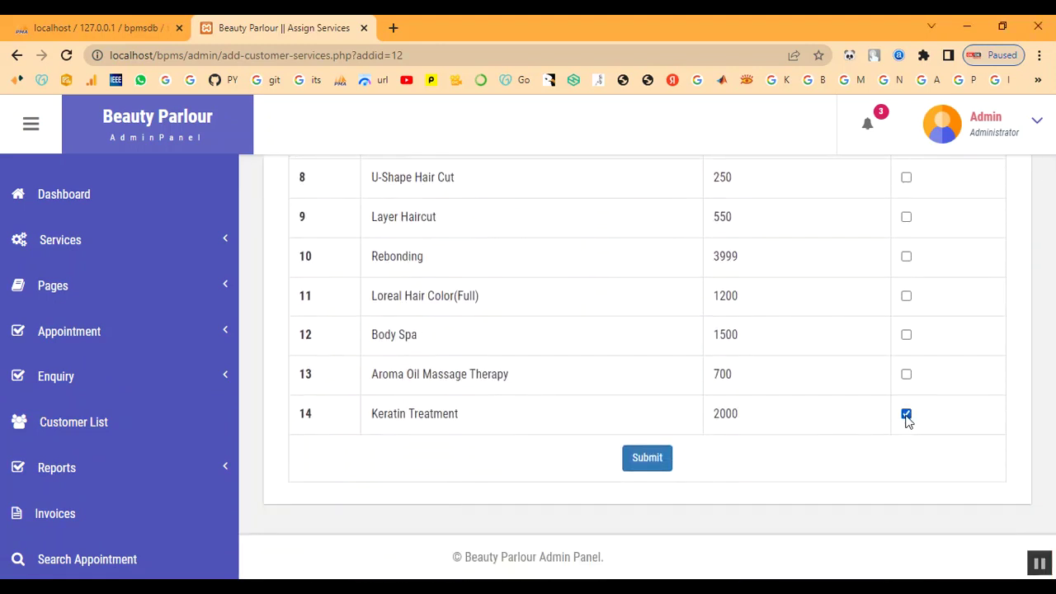
click(647, 457)
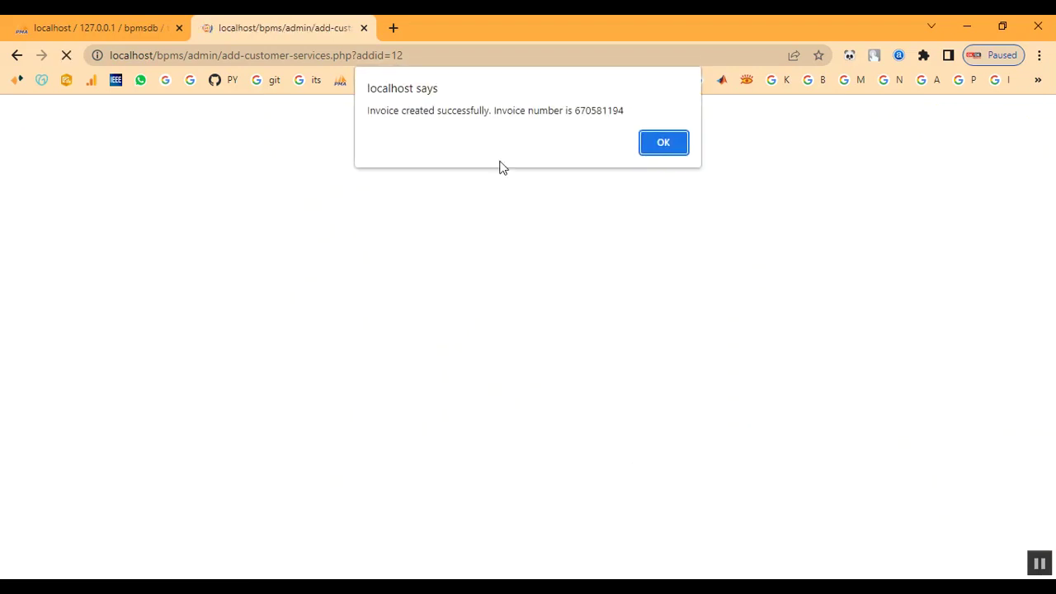